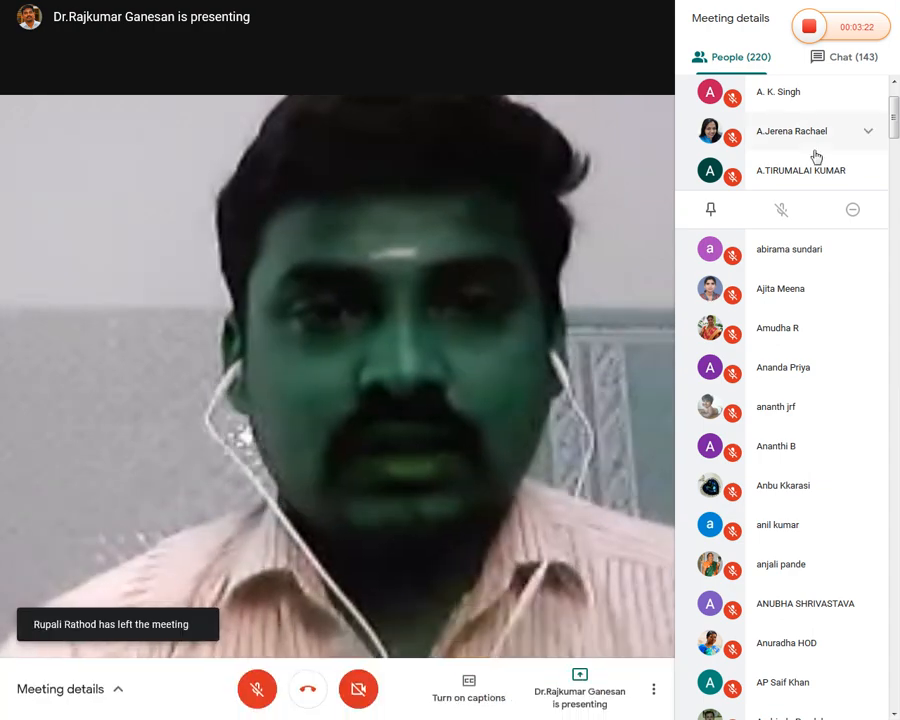
# Scroll the People panel to the presenter's '(Presenting)' entry and expand its options
pyautogui.scroll(-3, 852, 370)
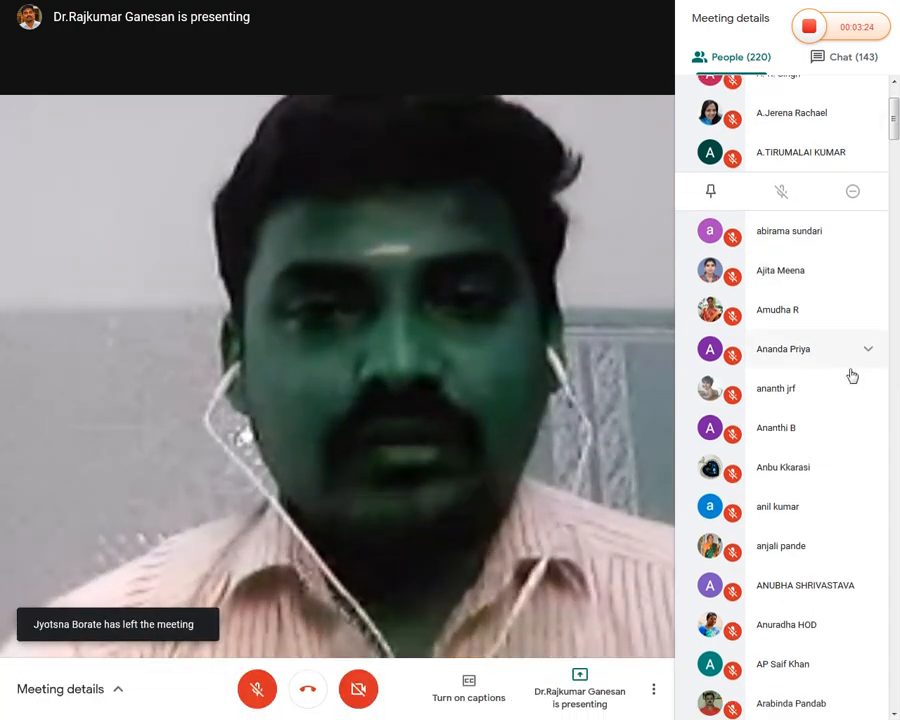
pyautogui.scroll(-5, 846, 419)
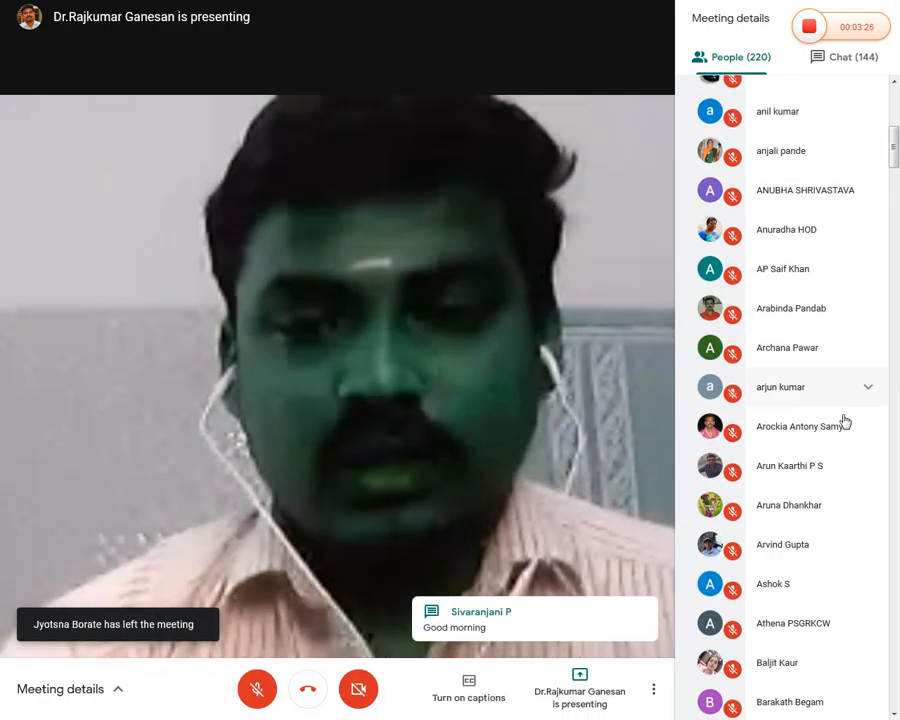
pyautogui.scroll(-10, 846, 419)
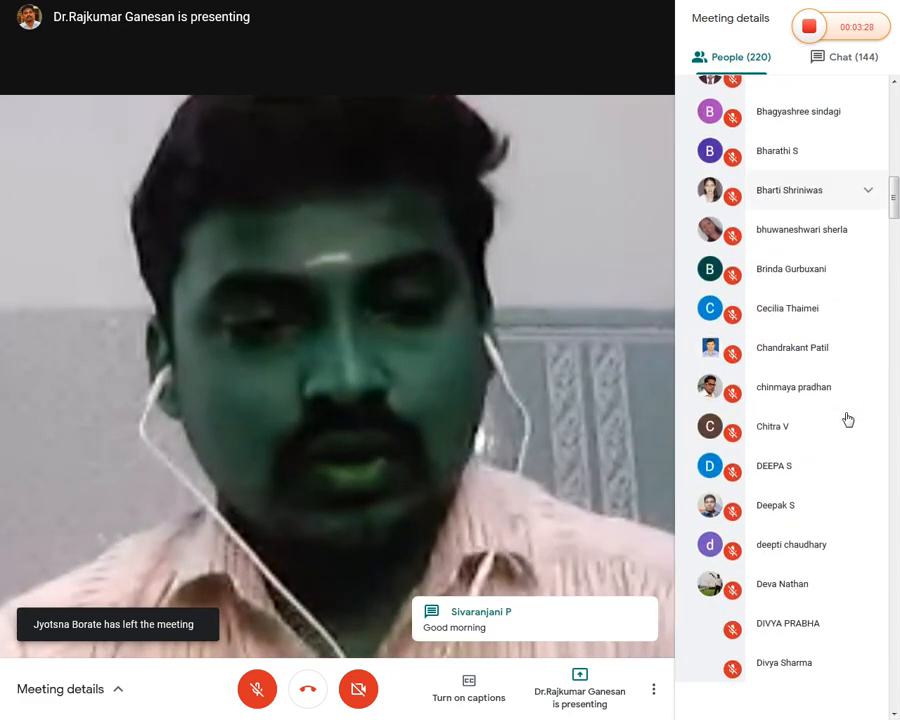
pyautogui.scroll(-5, 847, 418)
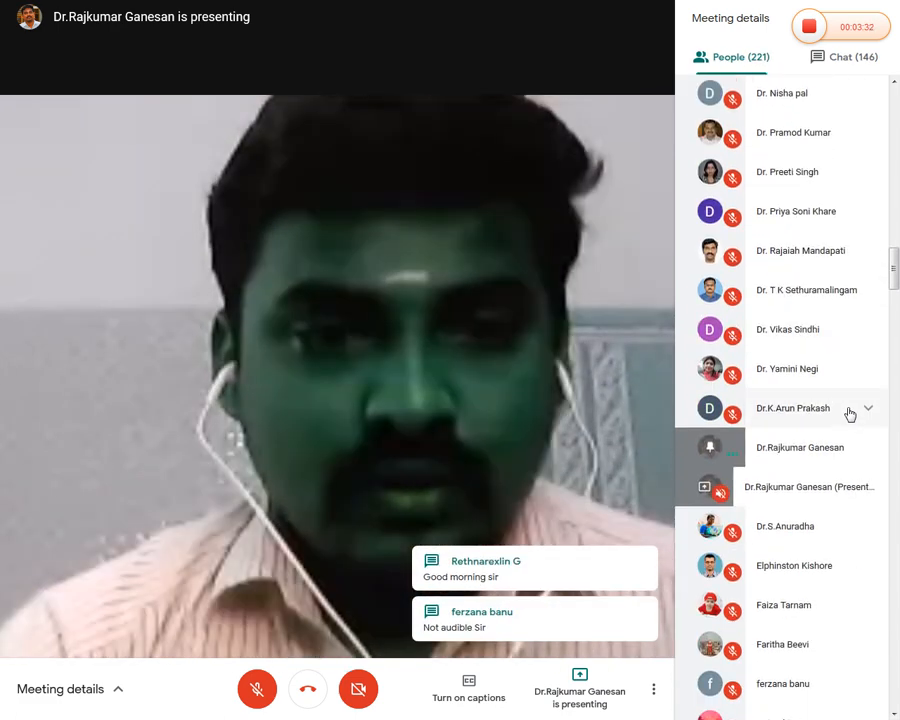
pyautogui.scroll(1, 850, 414)
pyautogui.scroll(-1, 850, 414)
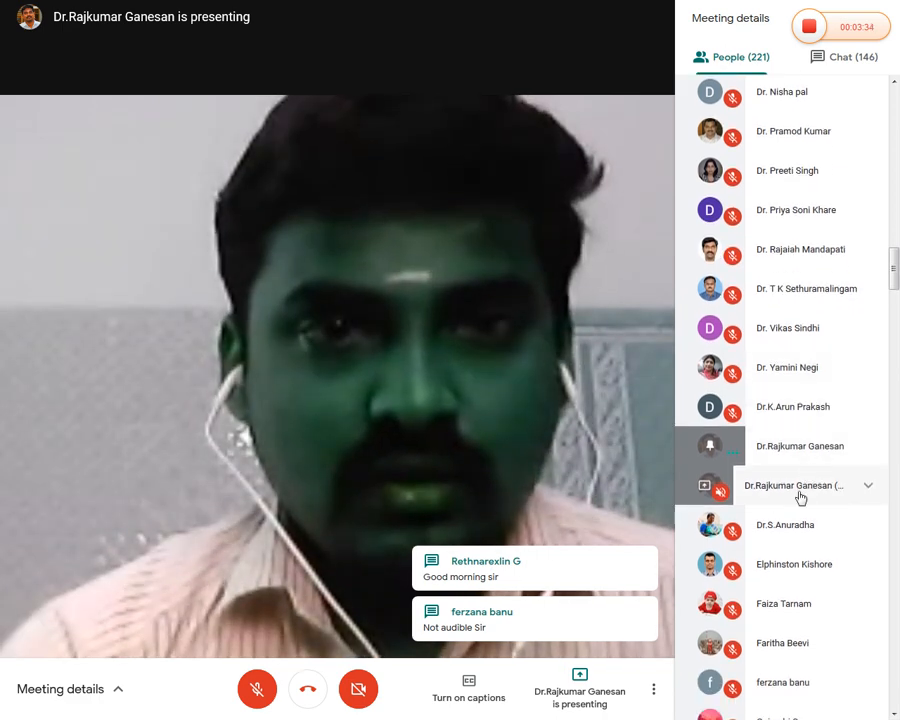
pyautogui.click(856, 488)
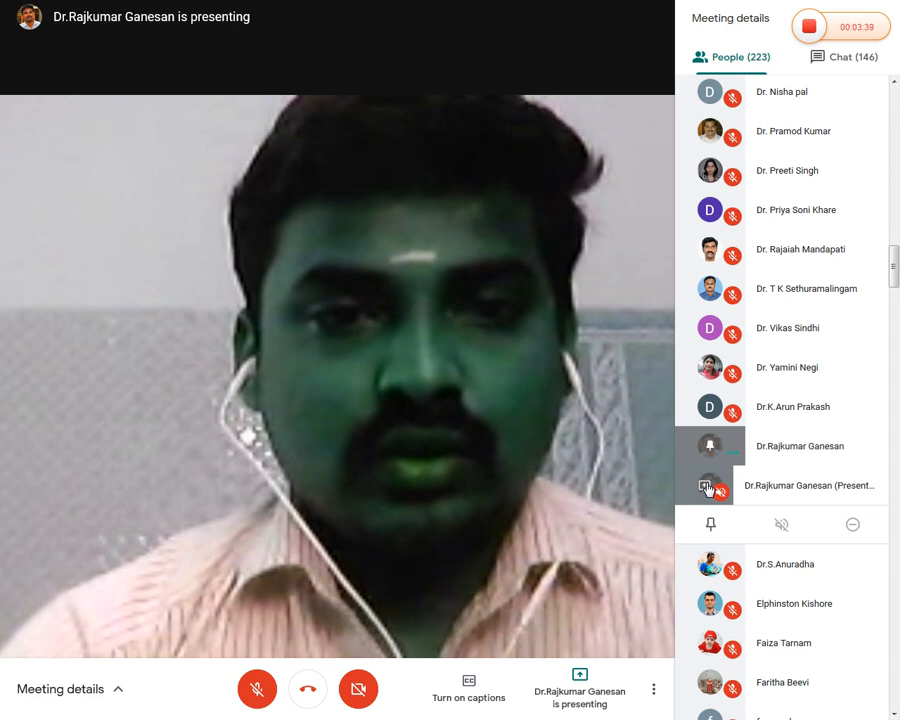
# Pin the presenter's shared screen to the main view, unpin it, then pin it again
pyautogui.click(711, 525)
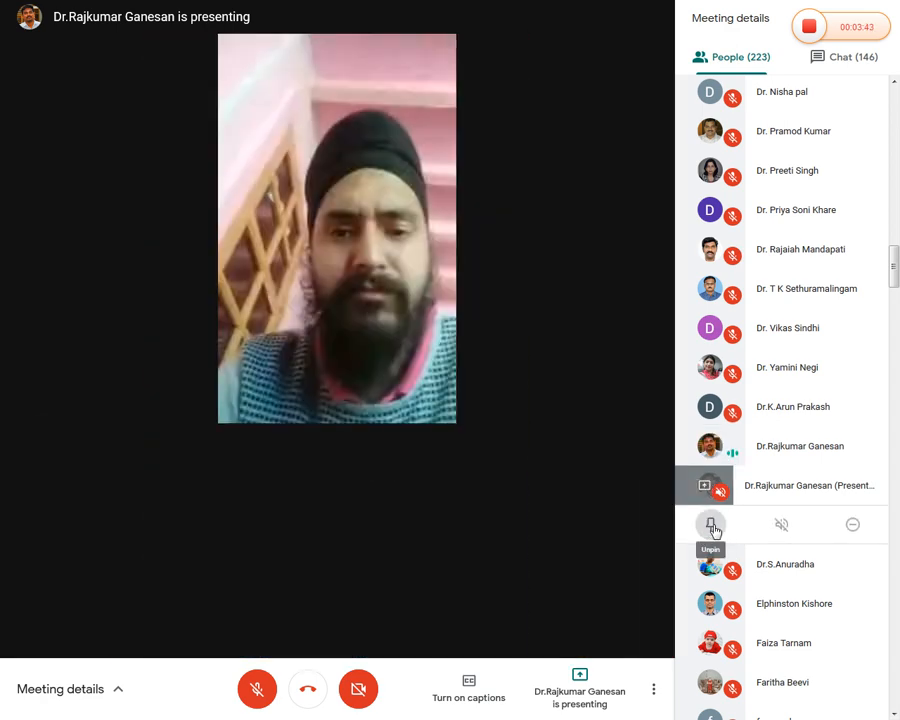
pyautogui.click(712, 526)
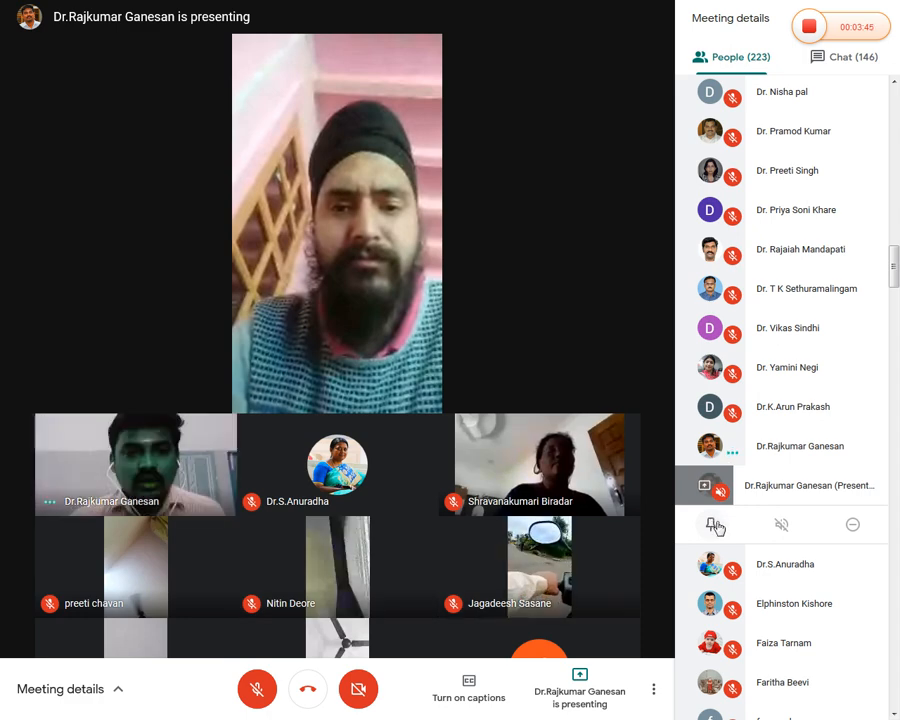
pyautogui.click(713, 524)
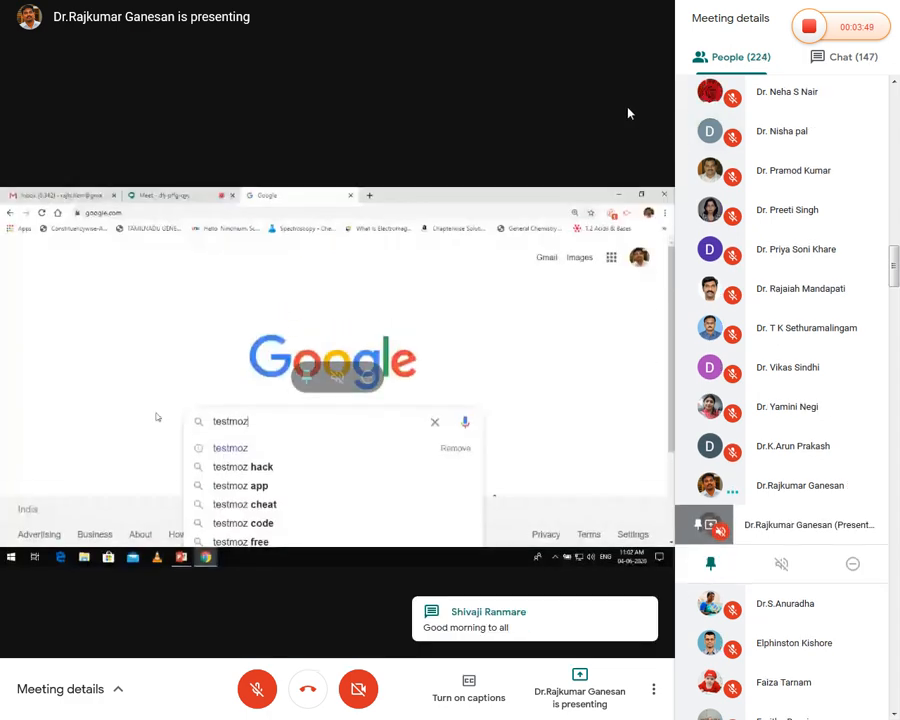
# Leave and re-enter full screen, then view the meeting chat messages
pyautogui.press('Escape')
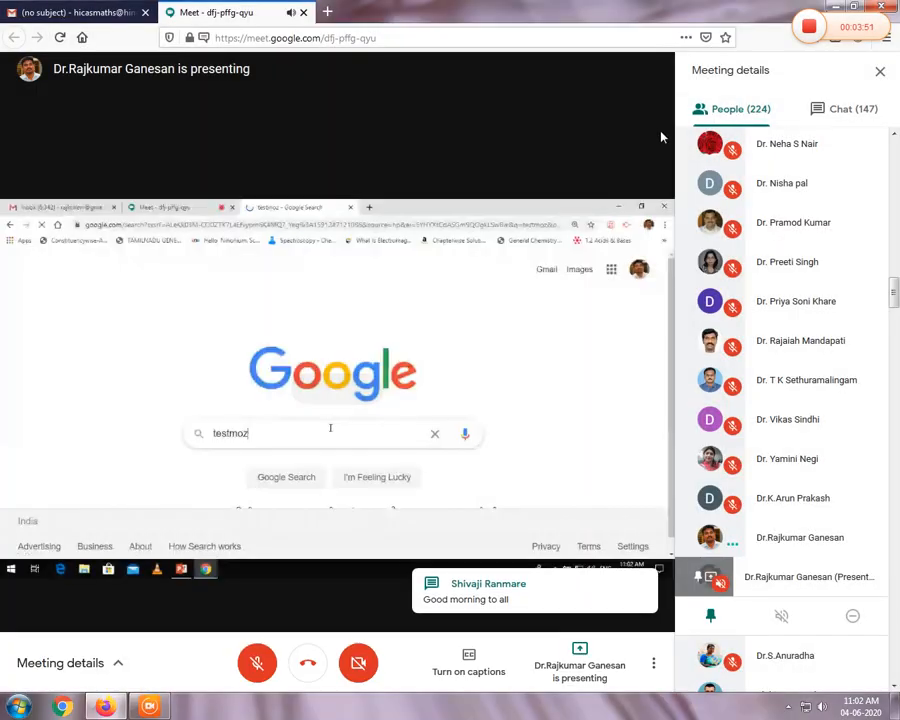
pyautogui.doubleClick(657, 119)
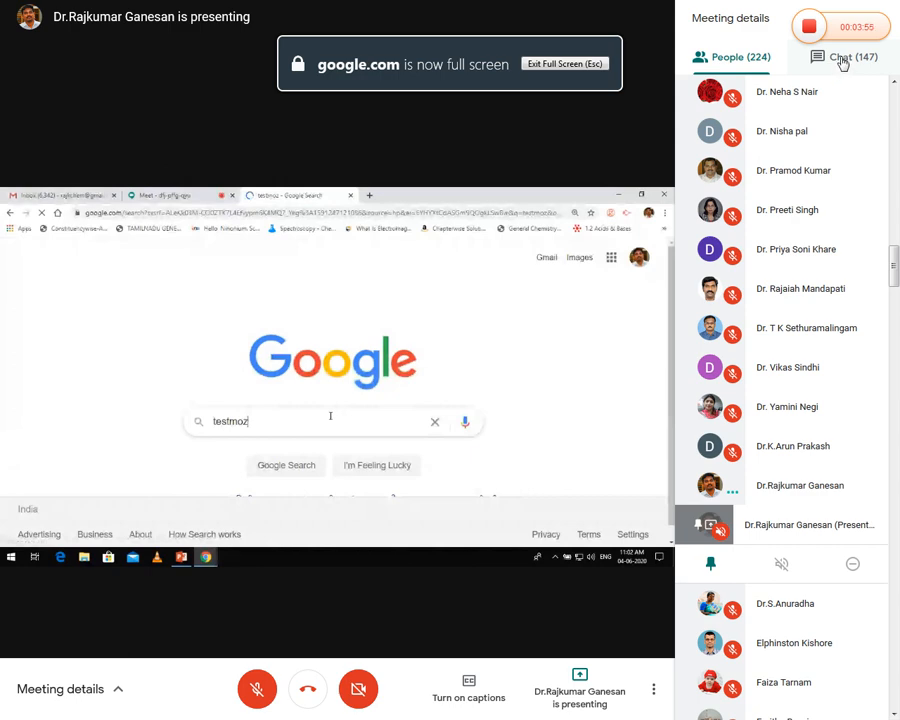
pyautogui.click(846, 62)
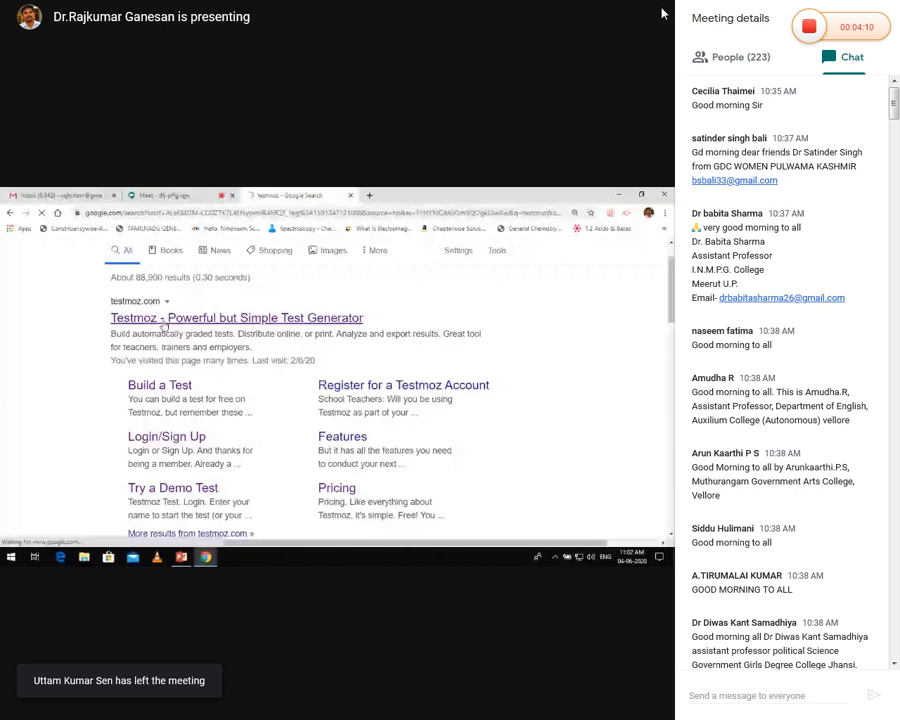
# Return to the participant list and scroll up through it while Testmoz opens
pyautogui.click(740, 59)
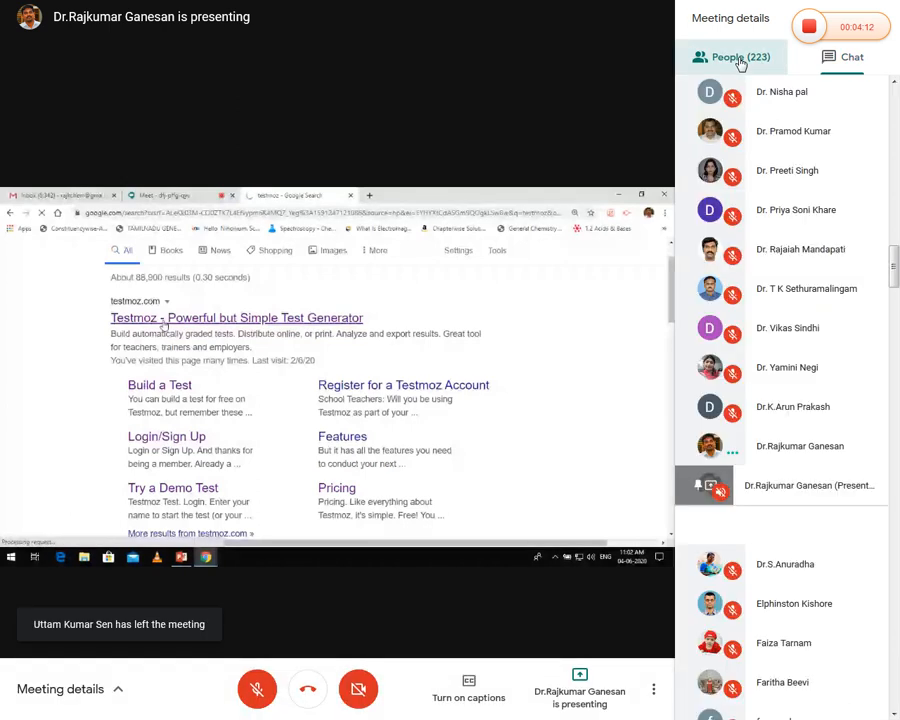
pyautogui.scroll(2, 743, 115)
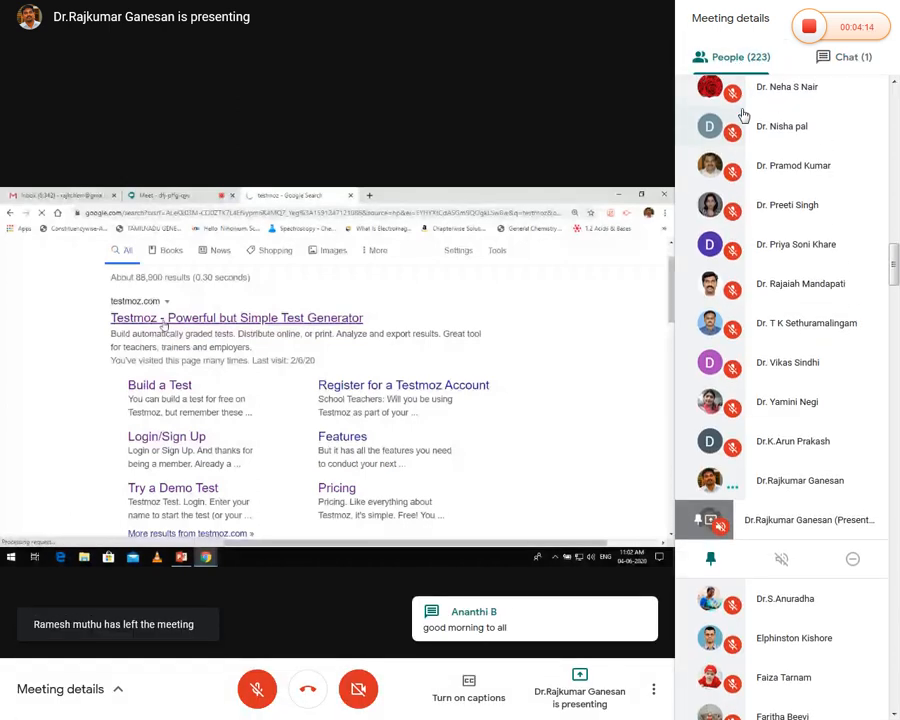
pyautogui.scroll(2, 743, 115)
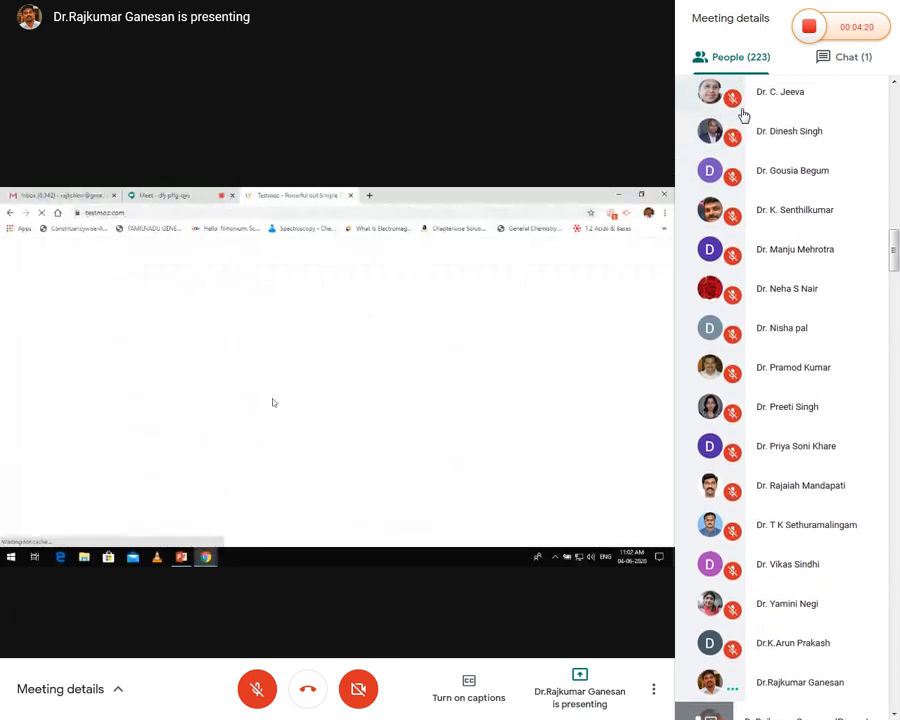
pyautogui.scroll(1, 742, 110)
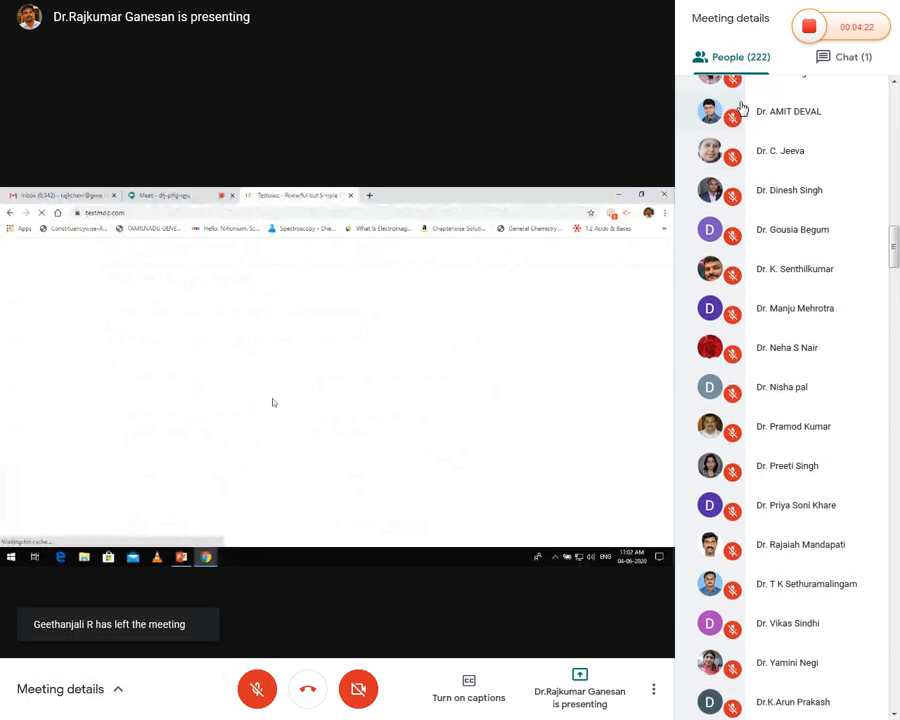
pyautogui.scroll(5, 728, 100)
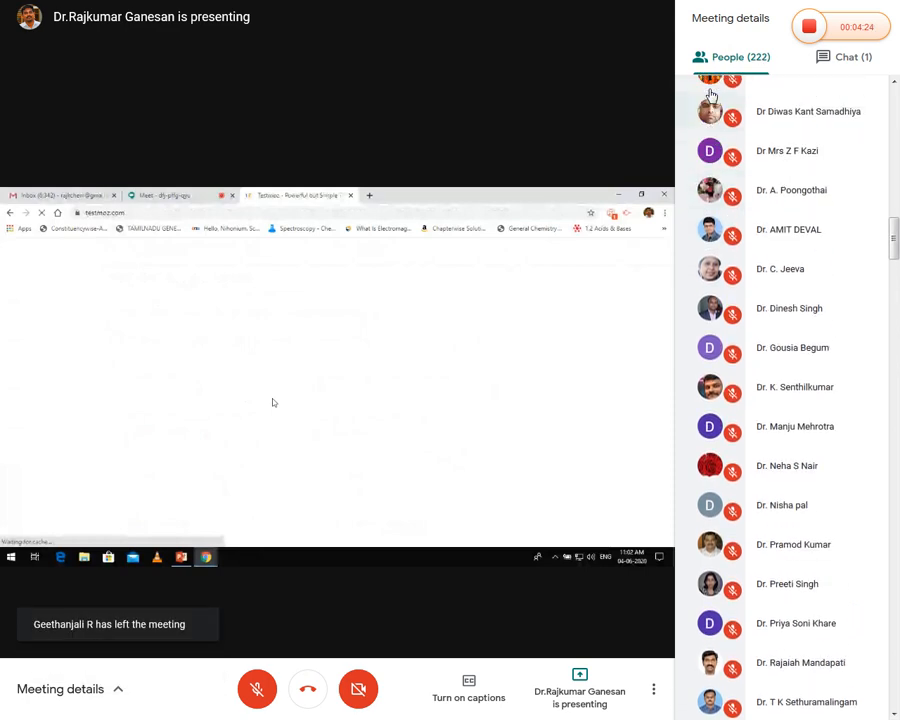
pyautogui.scroll(13, 710, 95)
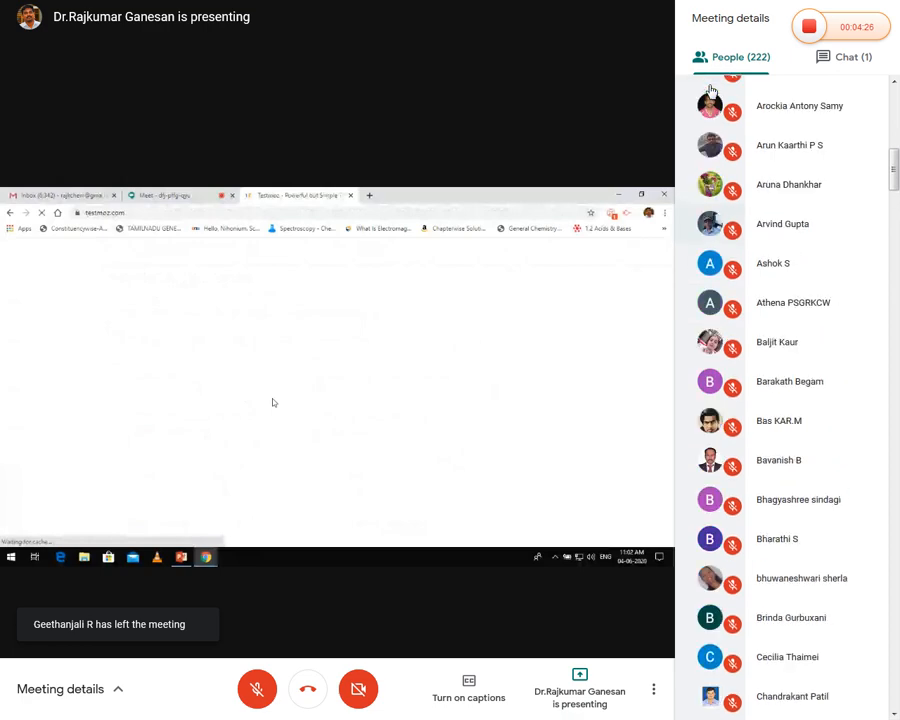
pyautogui.scroll(1, 711, 92)
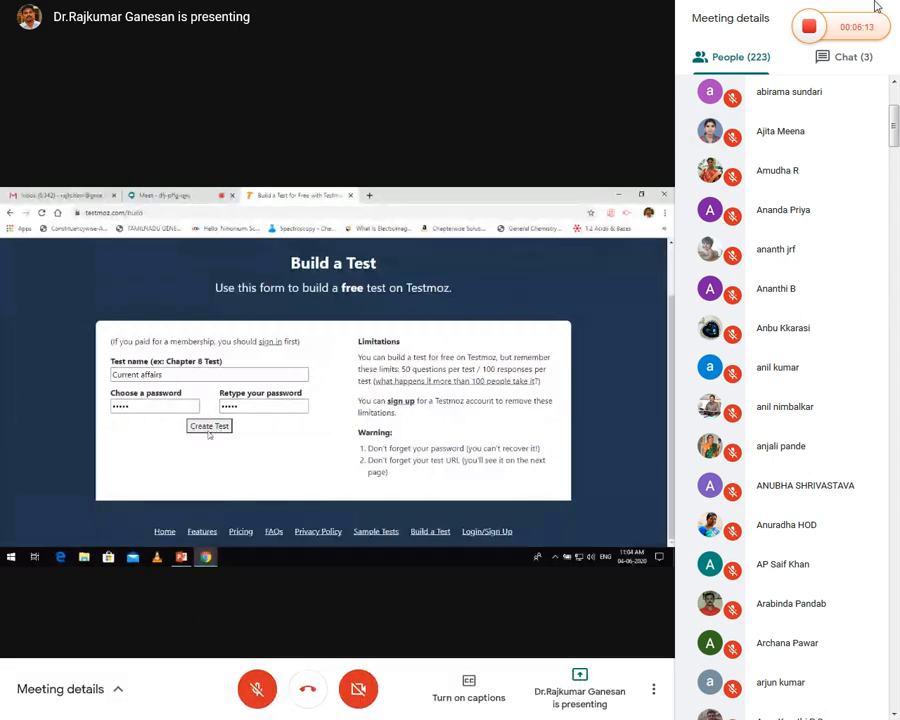
# Exit full screen and close the Meeting details panel to enlarge the Testmoz Dashboard
pyautogui.press('Escape')
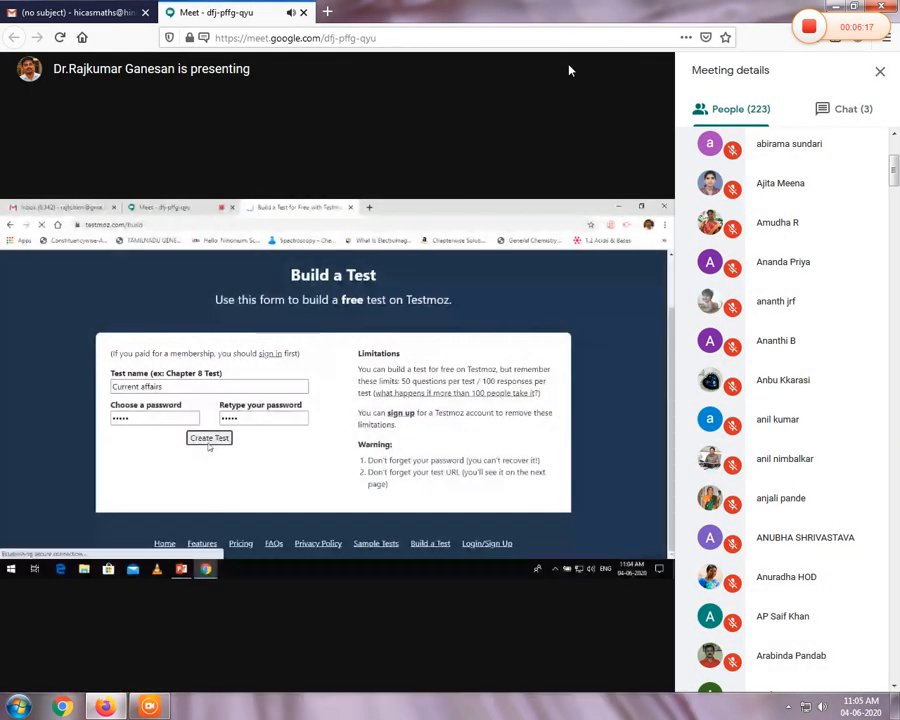
pyautogui.click(878, 72)
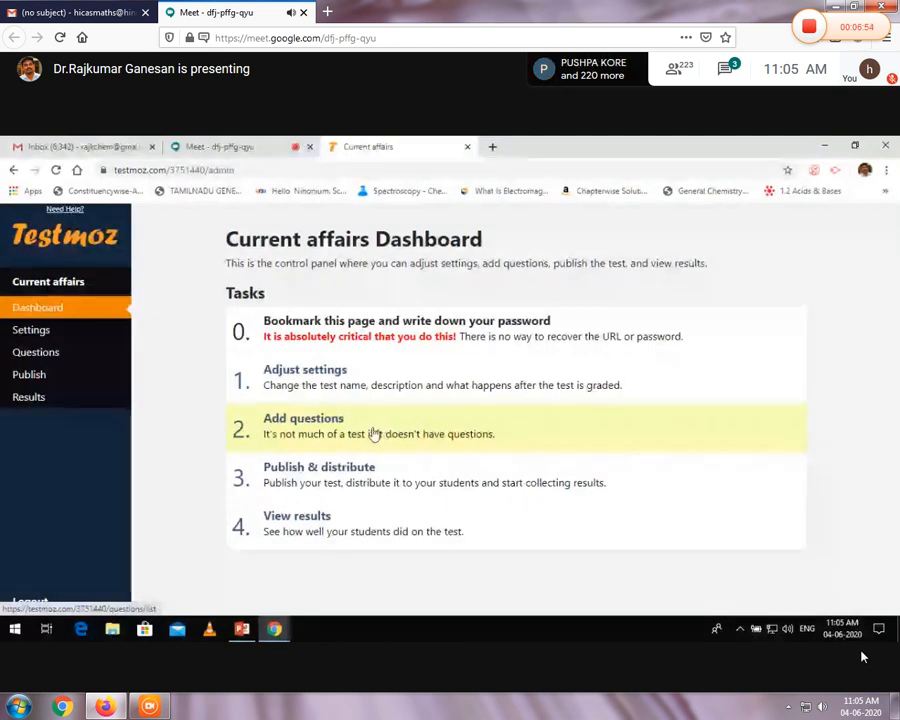
pyautogui.click(326, 437)
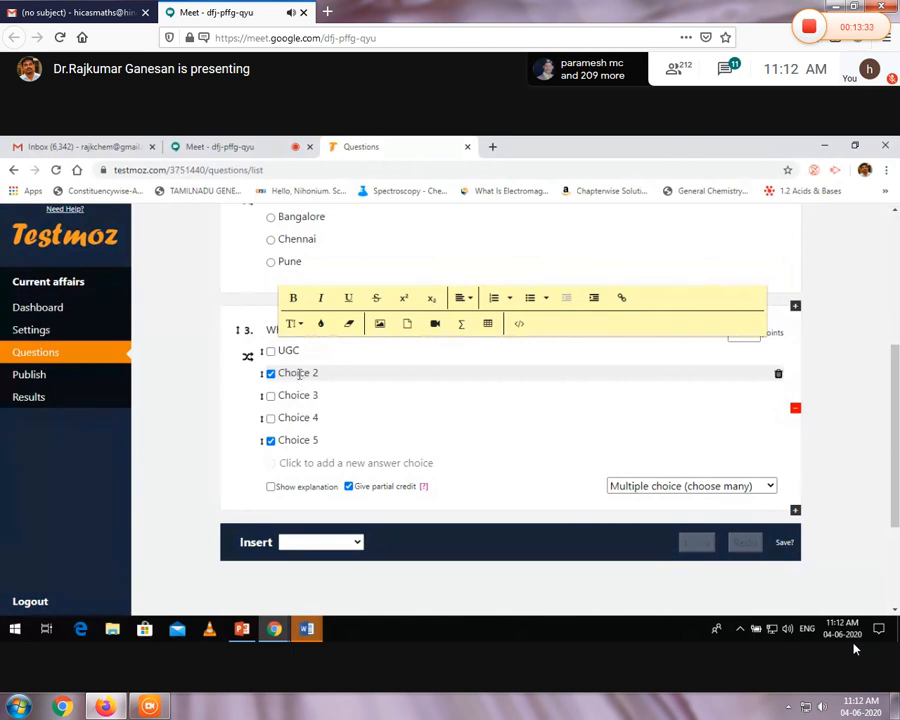
# Replace question 3's placeholder choices with the agencies CSIR, SWAYAM and DST
pyautogui.write('CSIR')
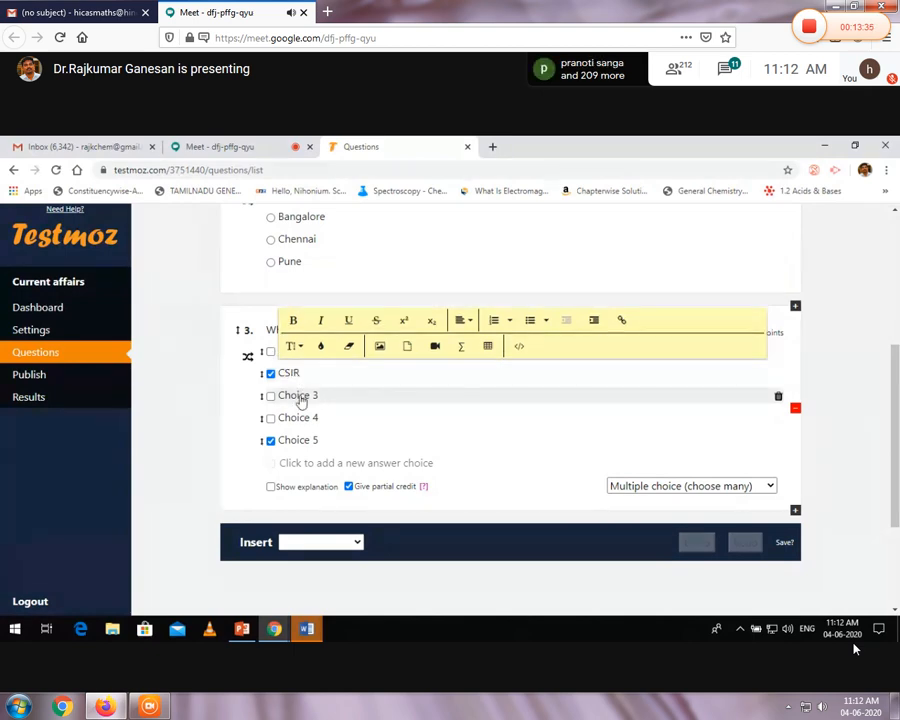
pyautogui.click(298, 395)
pyautogui.write('SWAYA')
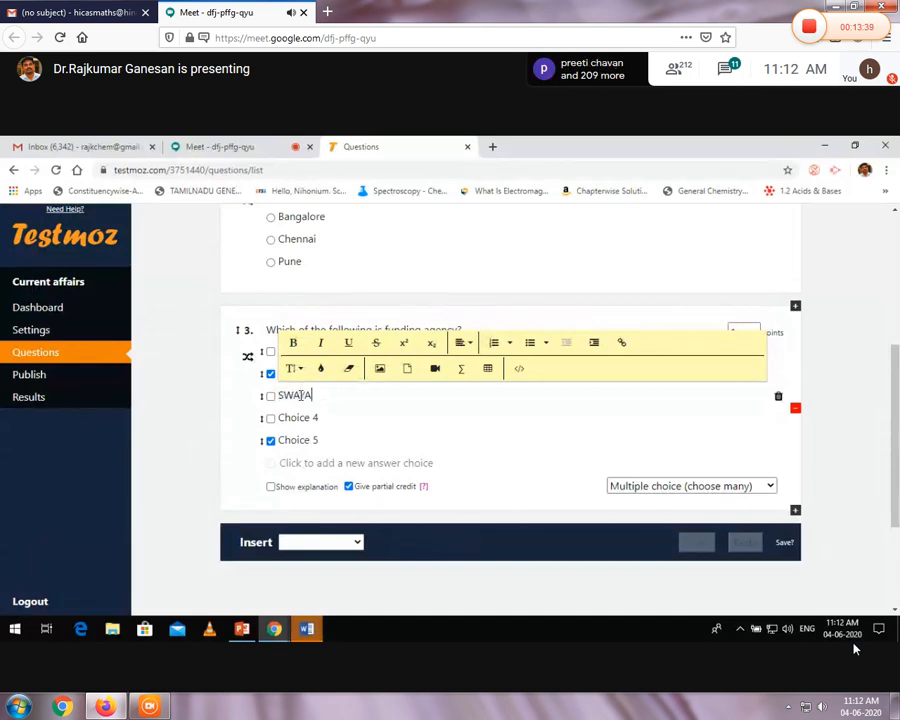
pyautogui.click(300, 417)
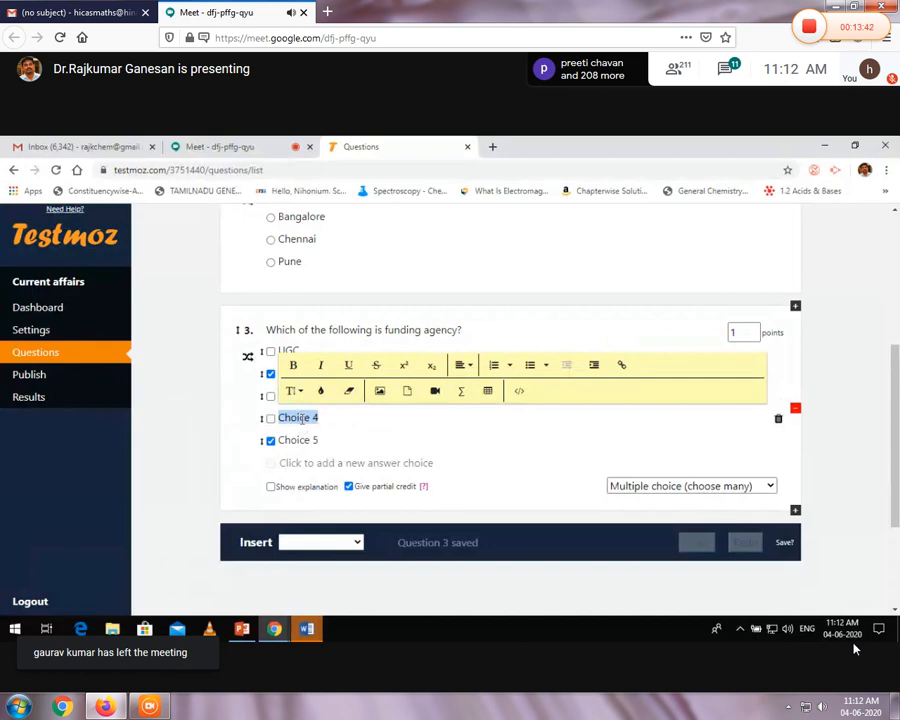
pyautogui.write('DST')
pyautogui.click(304, 440)
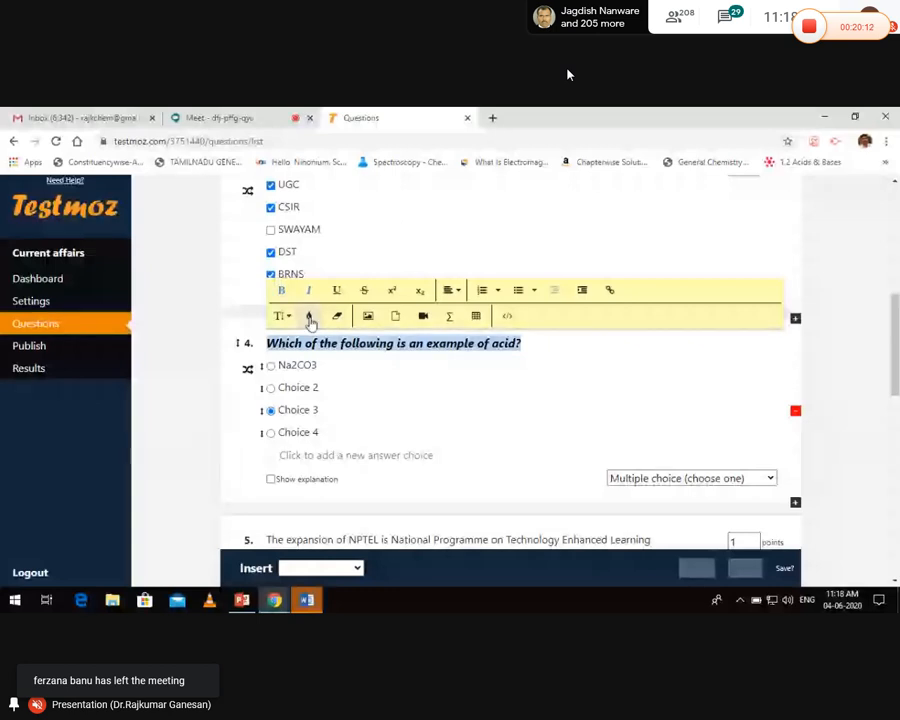
# Apply a new text colour to question 4's wording
pyautogui.click(310, 318)
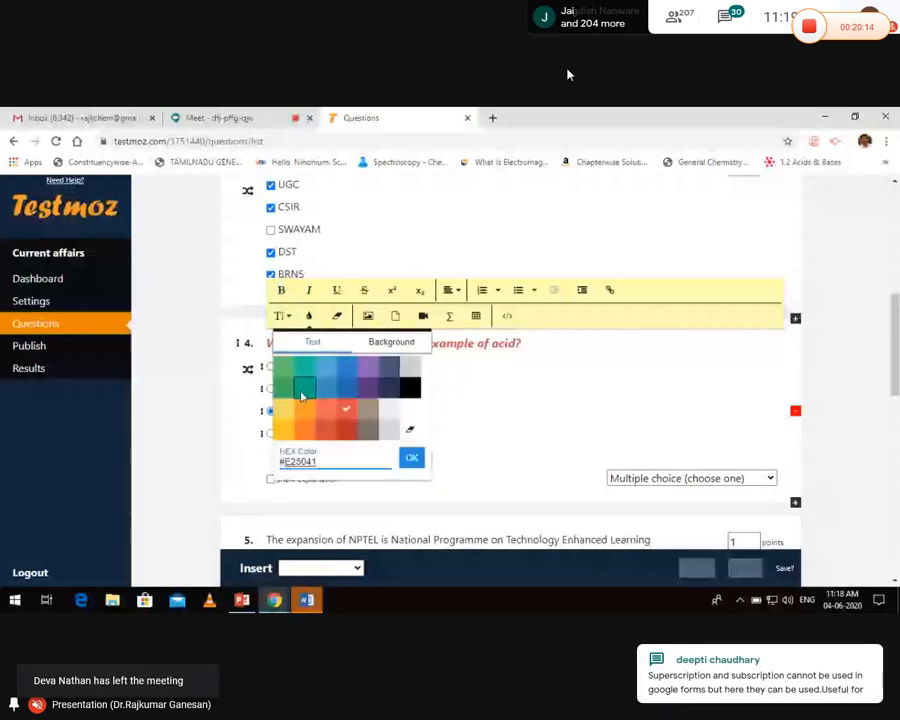
pyautogui.click(301, 394)
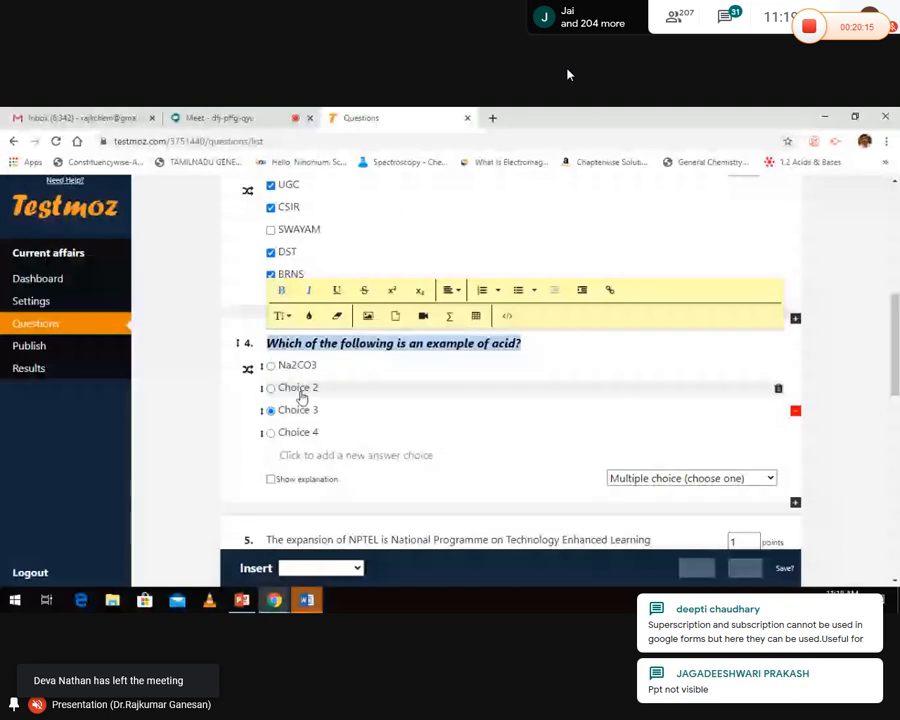
pyautogui.click(400, 354)
# Start a new empty line at the end of question 4's text
pyautogui.click(400, 352)
pyautogui.click(528, 343)
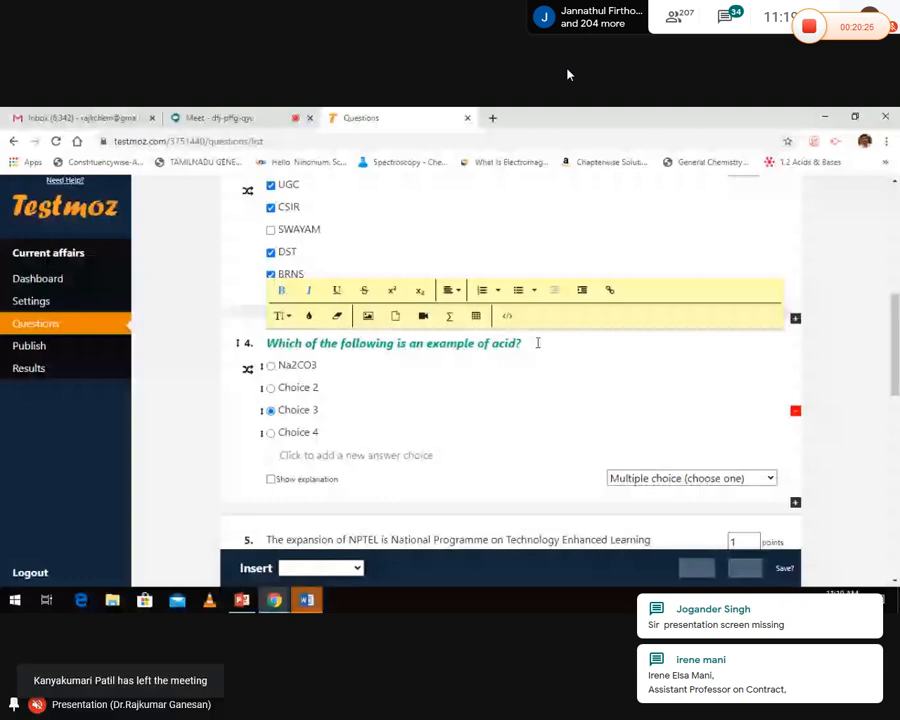
pyautogui.press('Return')
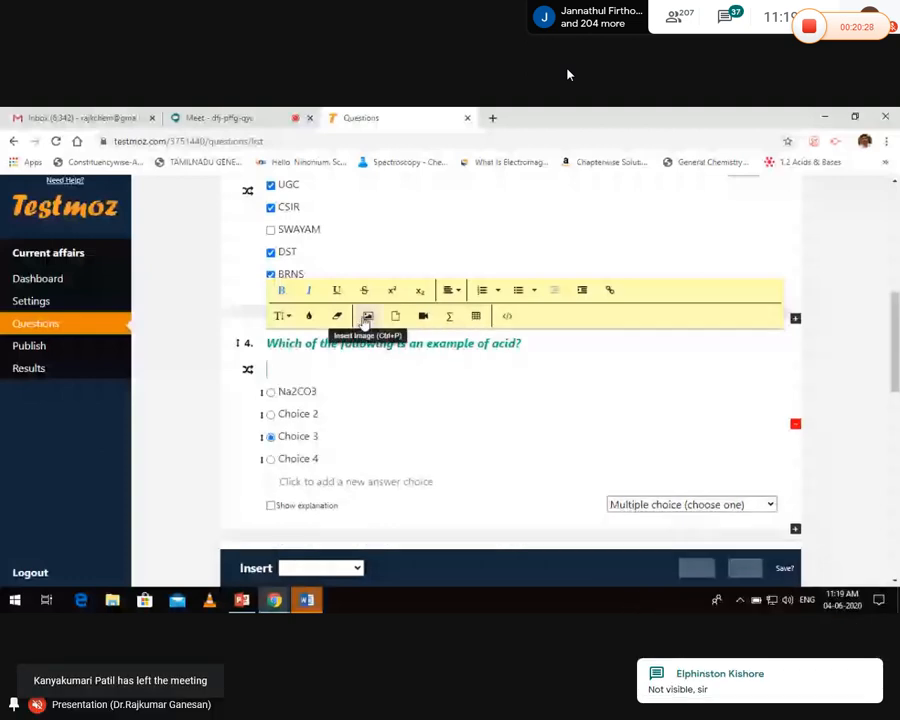
# Open the Insert Image box, then move between the Questions tab and the Google tab
pyautogui.click(368, 317)
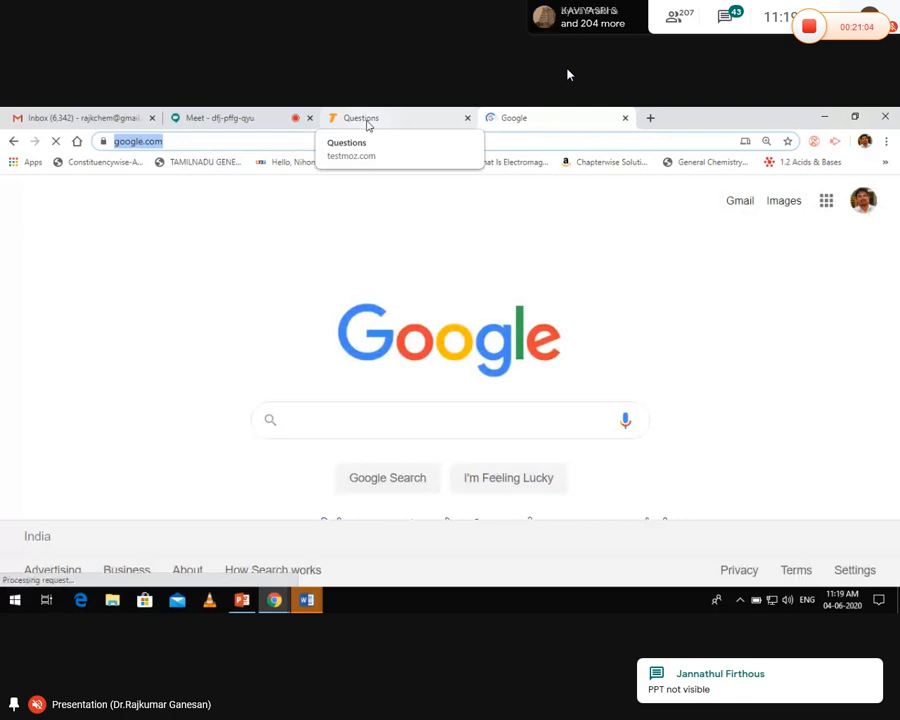
pyautogui.click(367, 123)
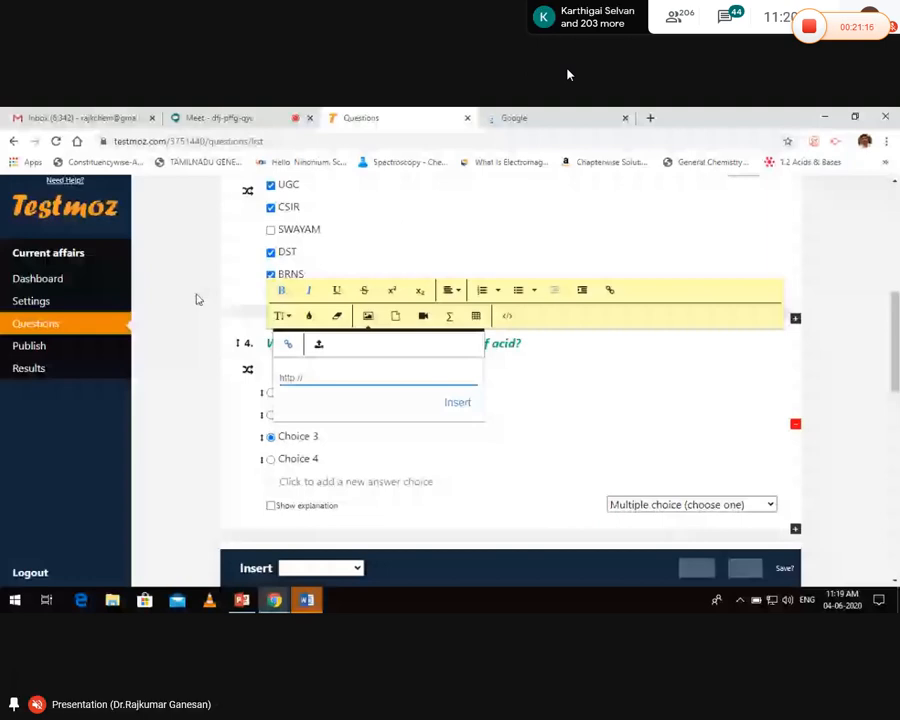
pyautogui.click(532, 118)
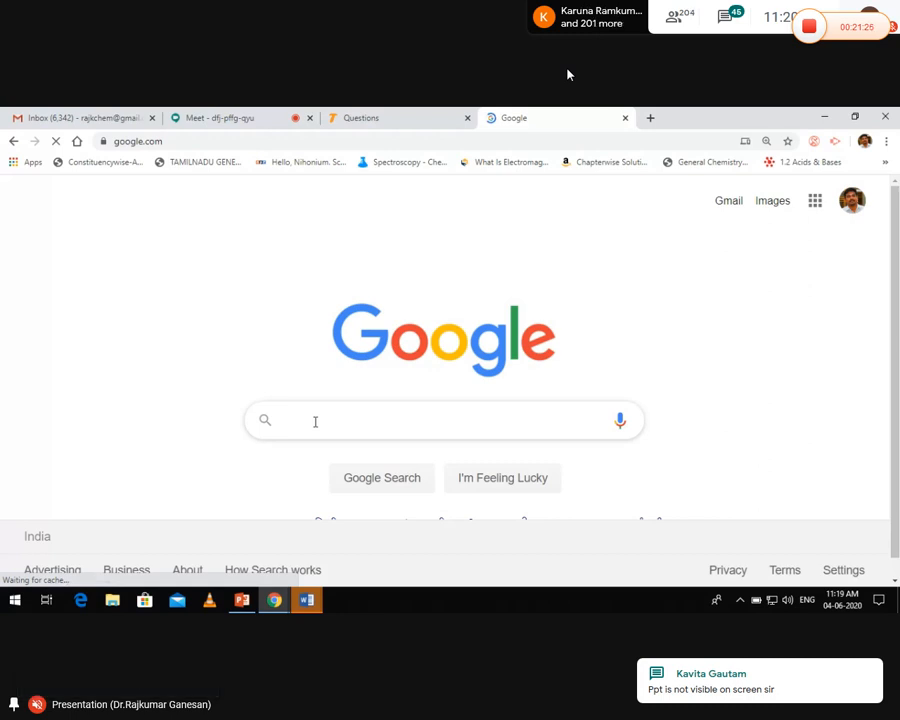
# Search Google for 'google images' and show the image results
pyautogui.write('google ima')
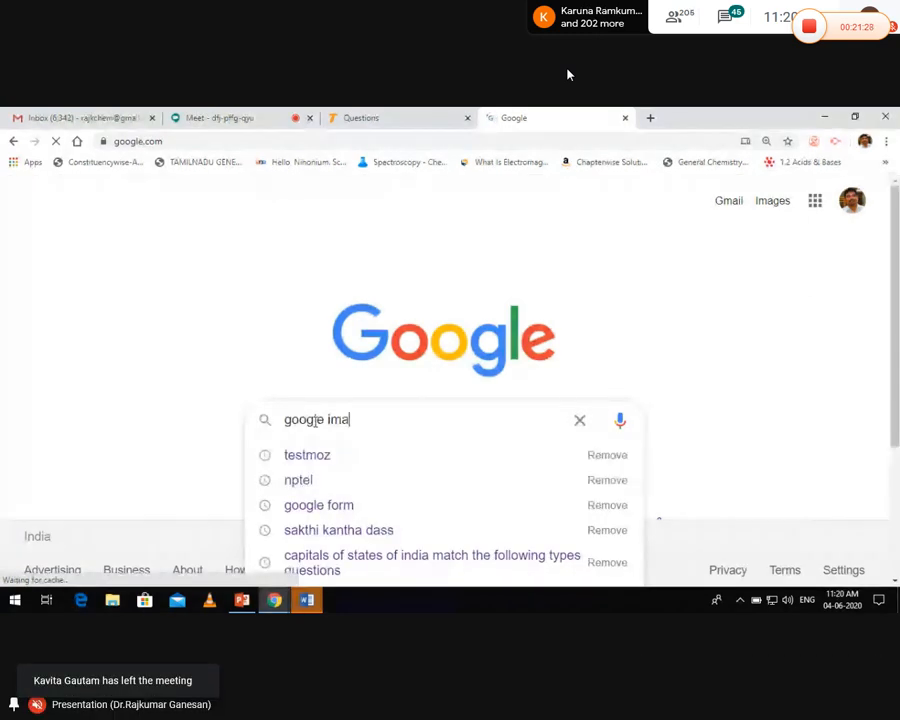
pyautogui.write('ges')
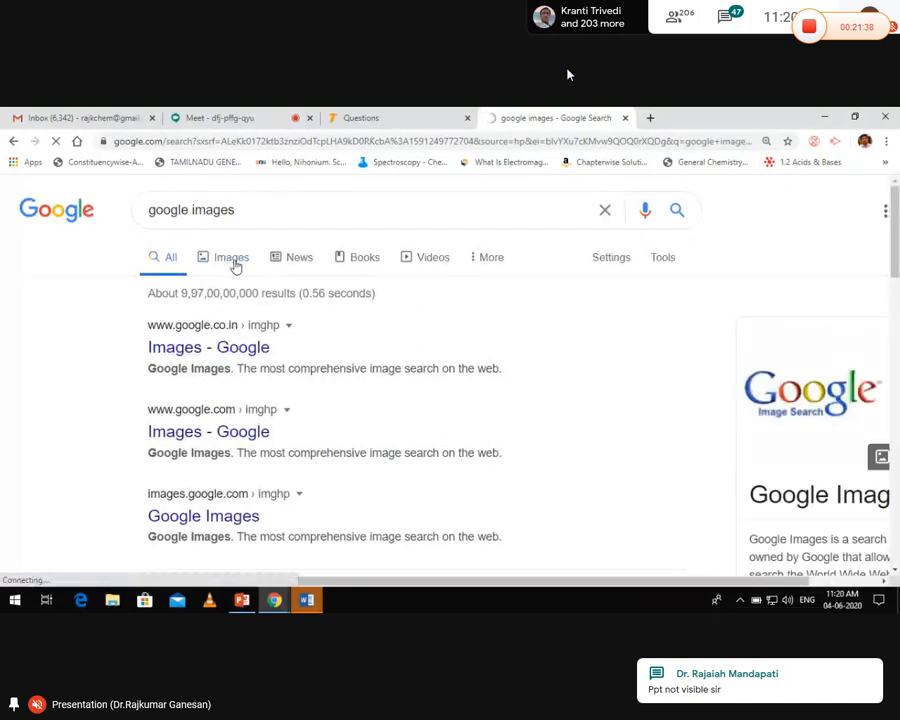
pyautogui.click(236, 266)
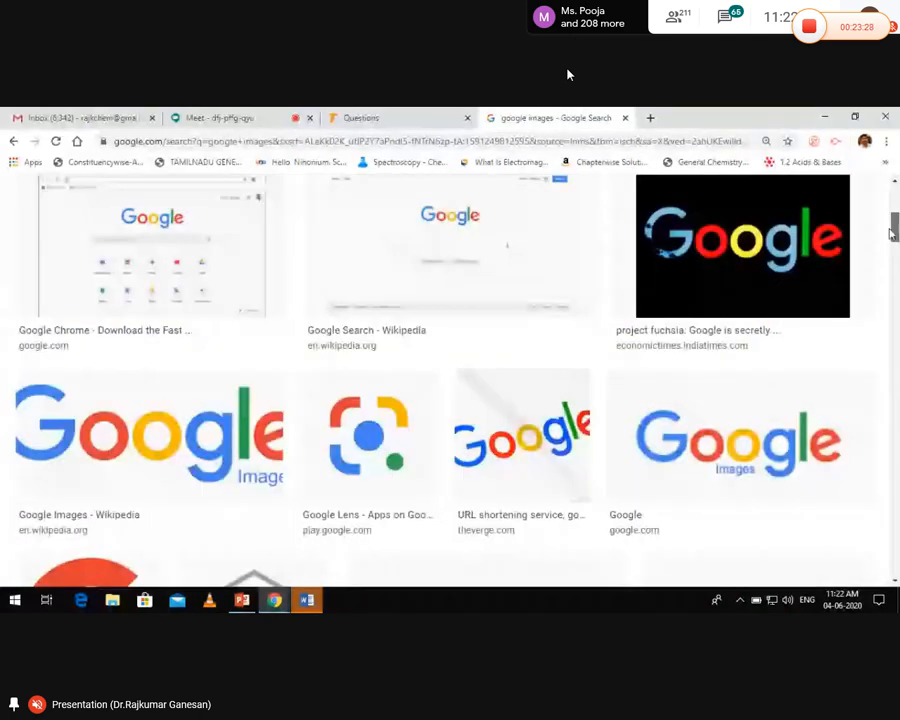
pyautogui.rightClick(116, 433)
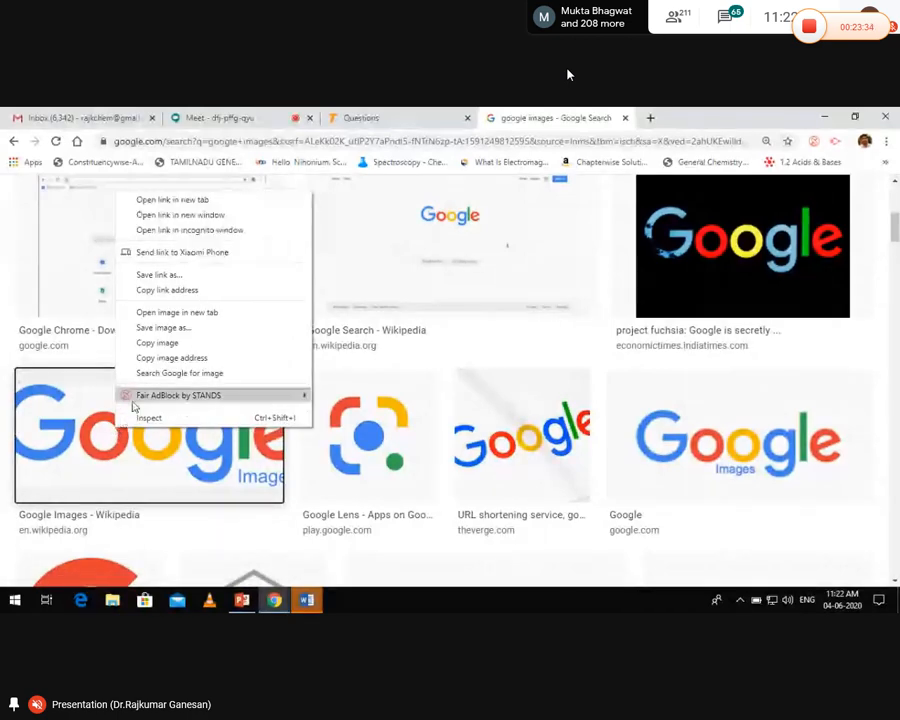
pyautogui.click(221, 358)
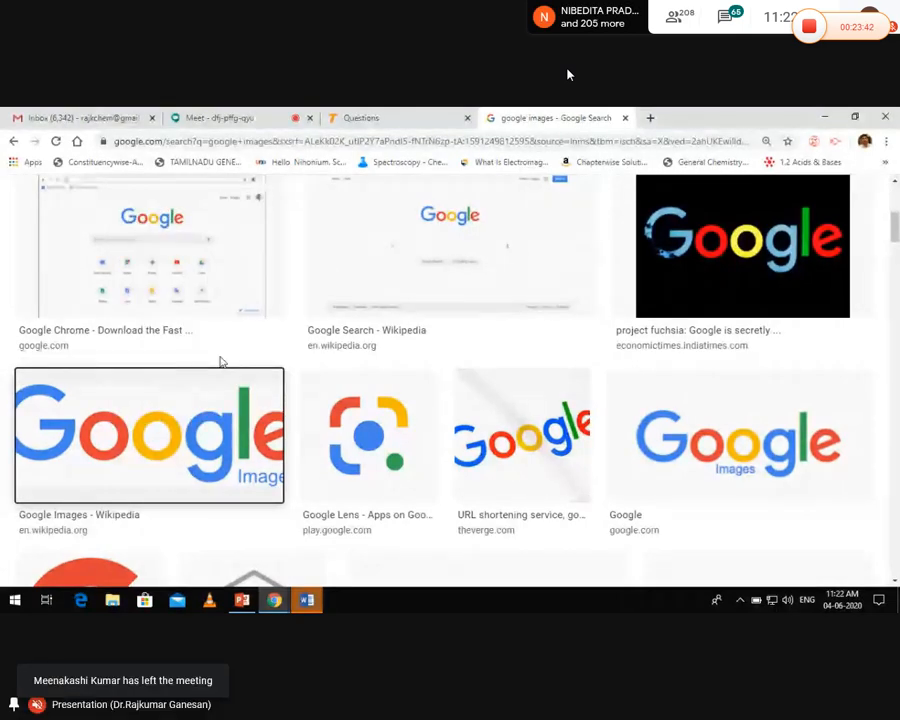
# Back on the Testmoz Questions tab, paste the copied picture URL into the image field
pyautogui.click(378, 121)
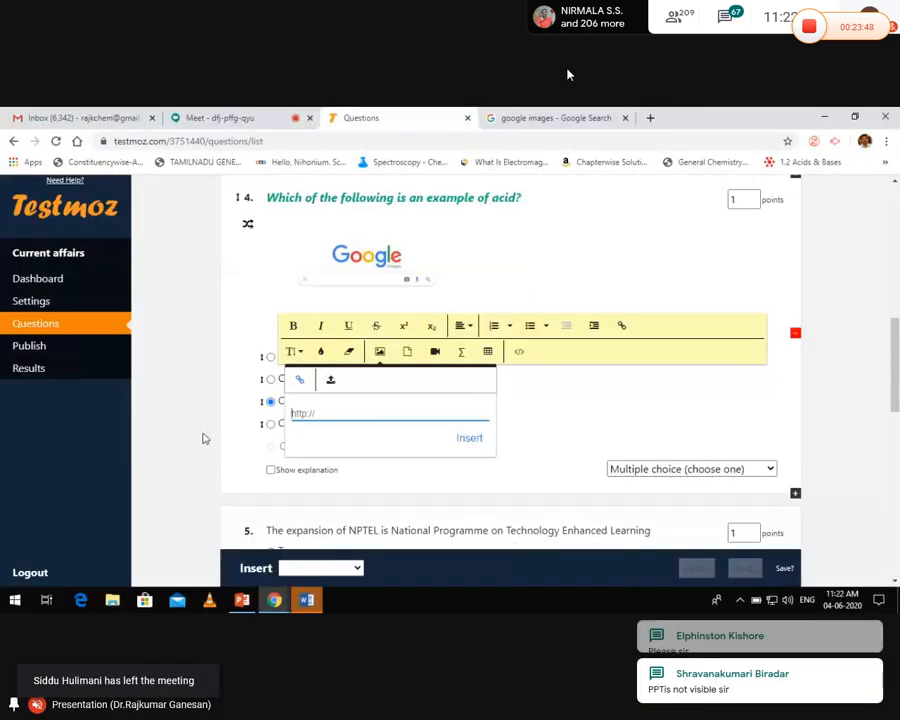
pyautogui.hotkey('ctrl', 'v')
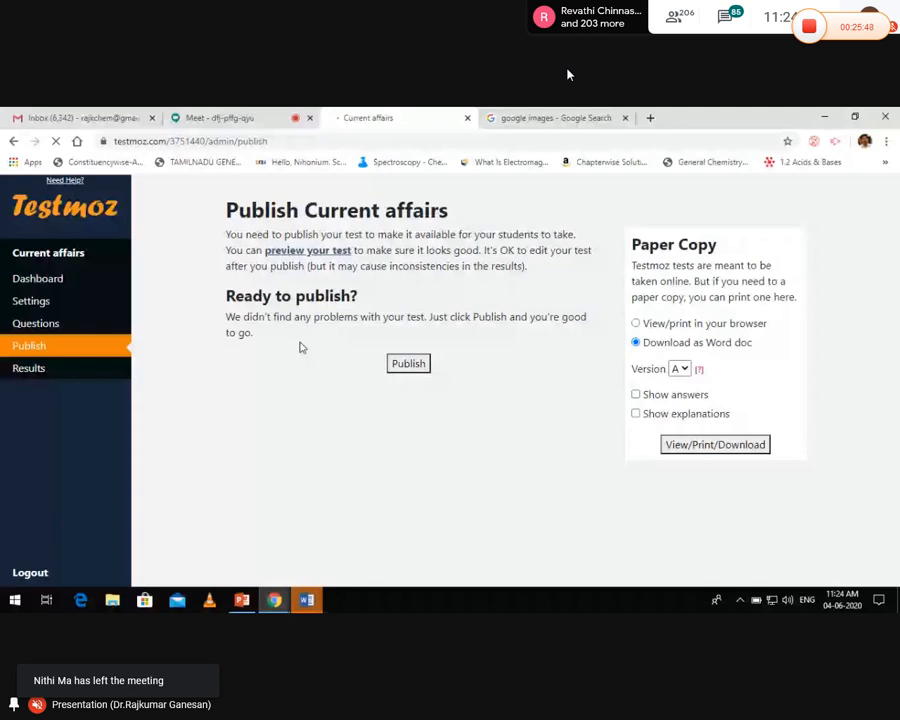
# Publish the Current affairs test, select its address testmoz.com/3751440, and show Word window previews
pyautogui.click(408, 365)
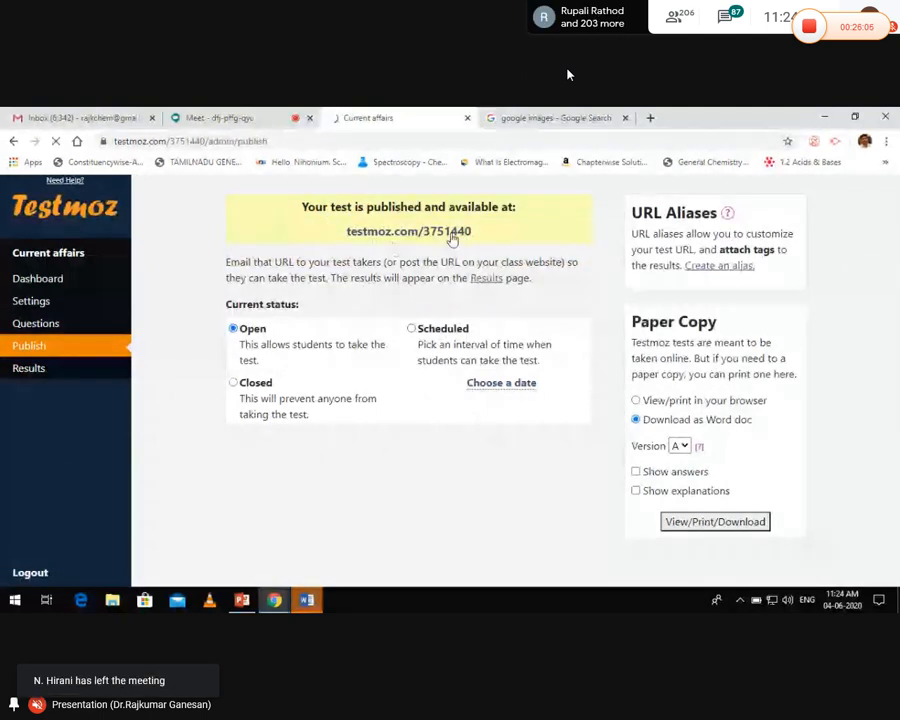
pyautogui.moveTo(472, 231); pyautogui.dragTo(344, 231)
pyautogui.hotkey('ctrl', 'c')
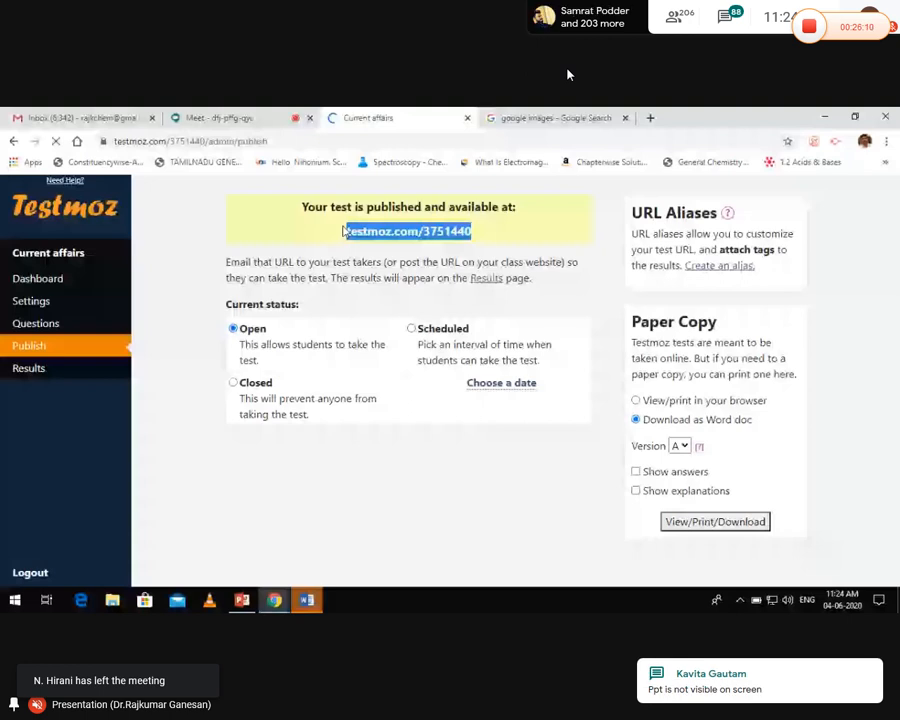
pyautogui.click(307, 600)
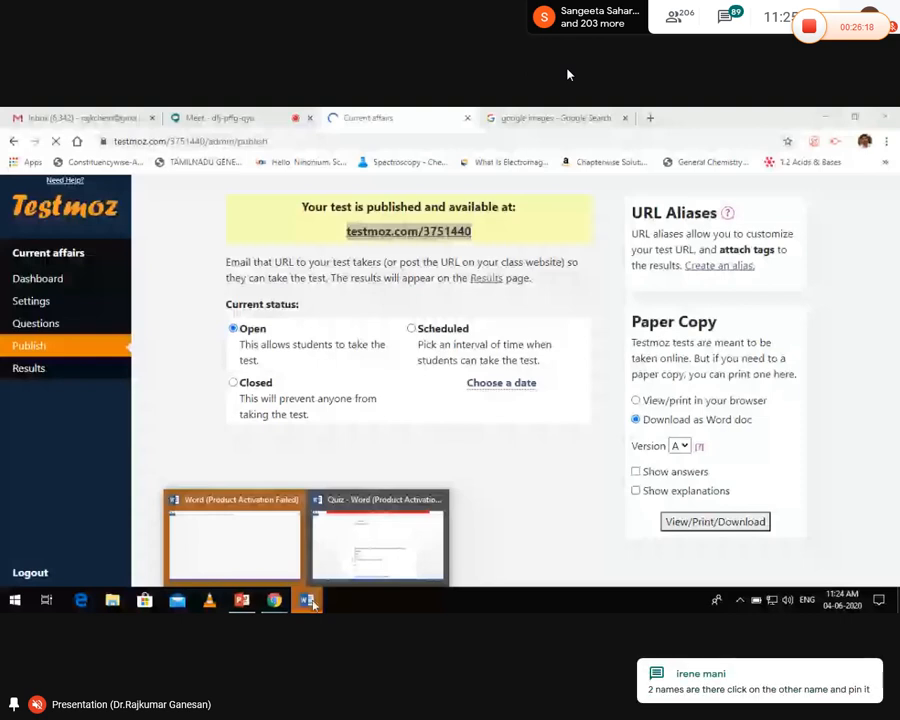
# Add the test link testmoz.com/3751440 to the Quiz document, save it, and return to Testmoz
pyautogui.click(421, 541)
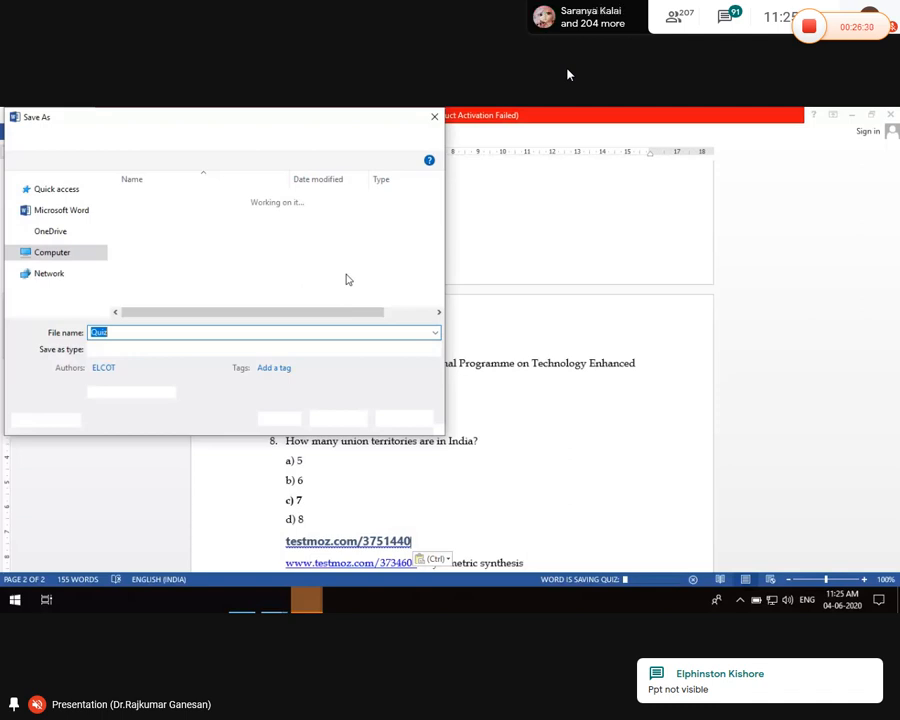
pyautogui.click(404, 419)
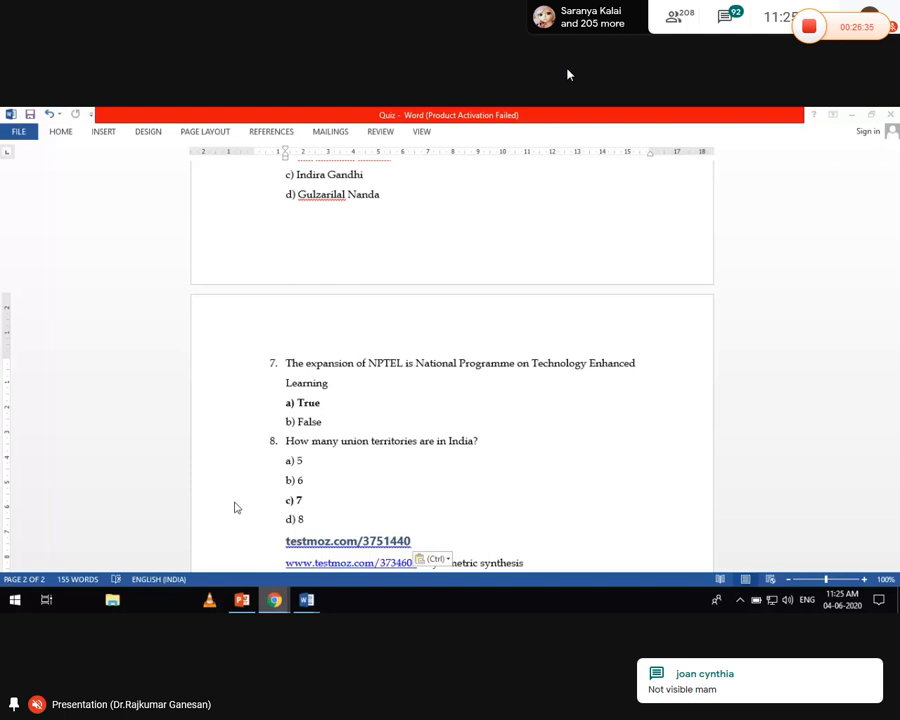
pyautogui.click(274, 600)
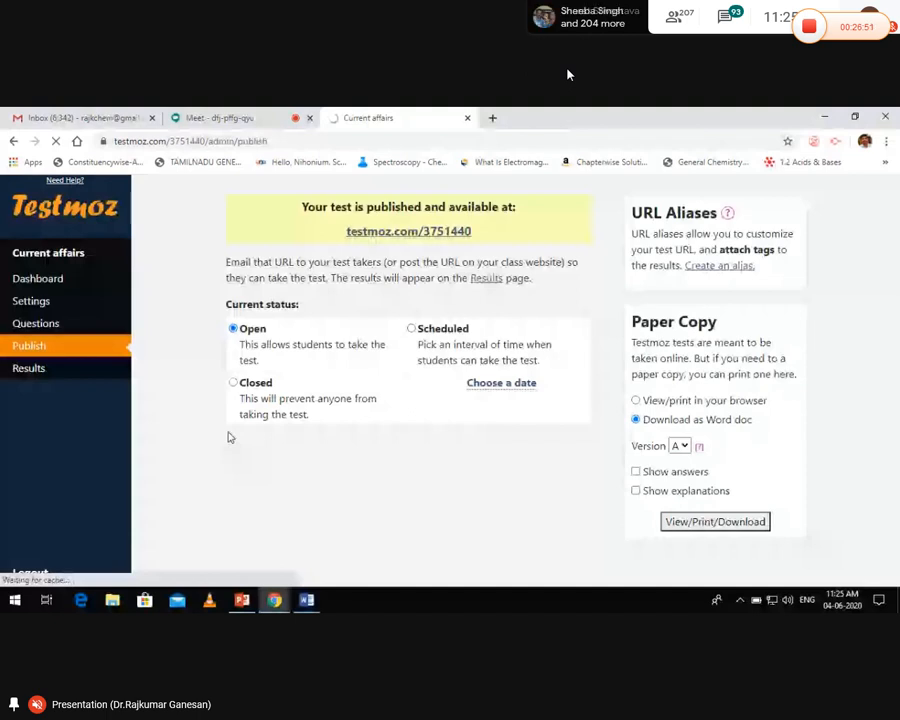
# Load testmoz.com/3751440 in a new browser tab to reach the Current affairs student login
pyautogui.click(490, 118)
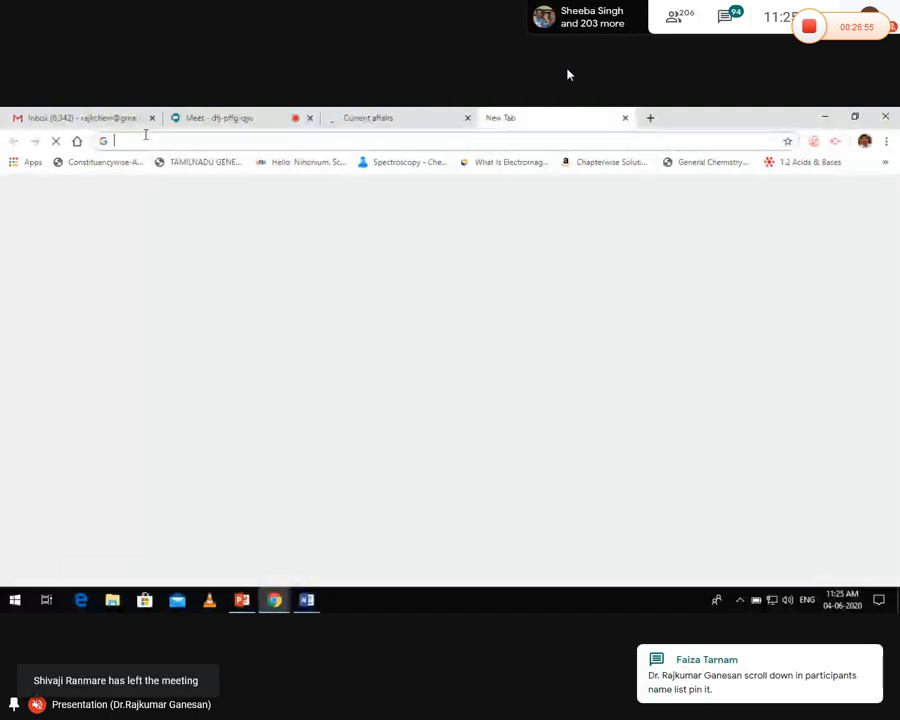
pyautogui.hotkey('ctrl', 'v')
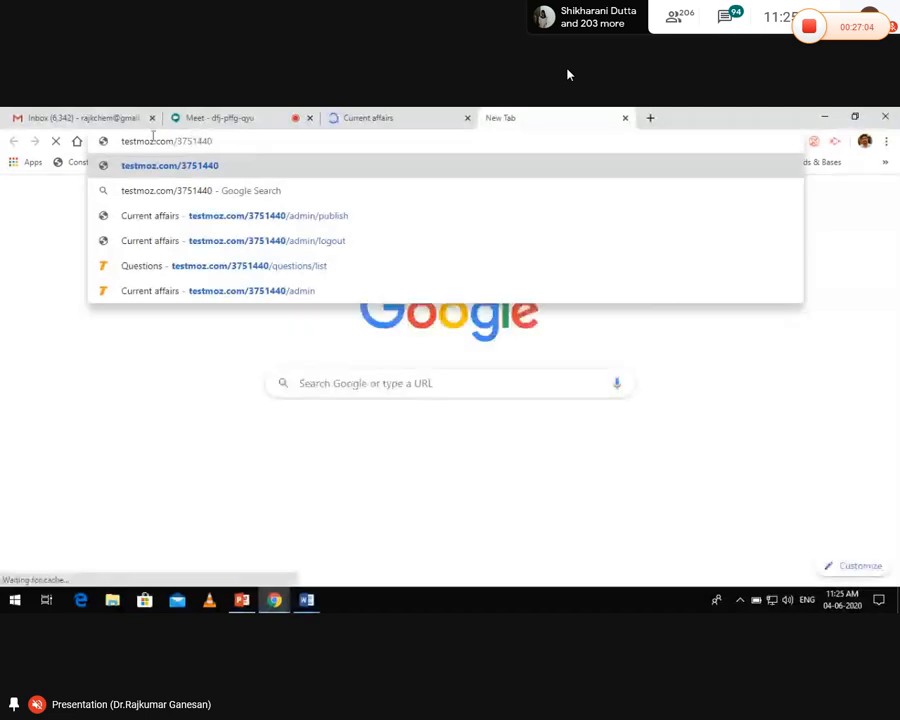
pyautogui.press('Return')
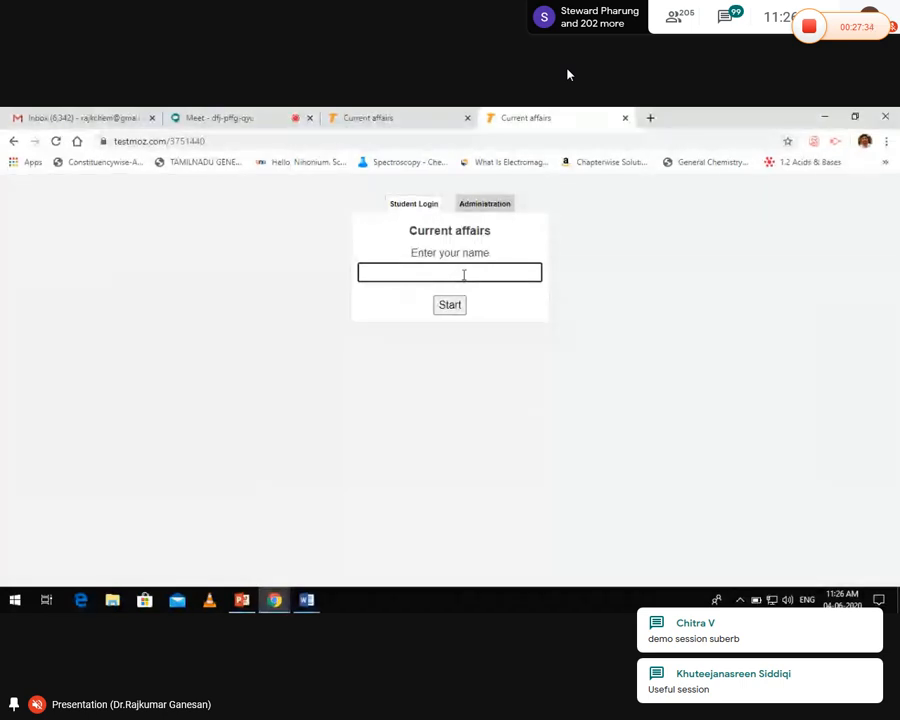
# Enter the student's name and change question 5's answer from 7 to 'seven'
pyautogui.write('Raj')
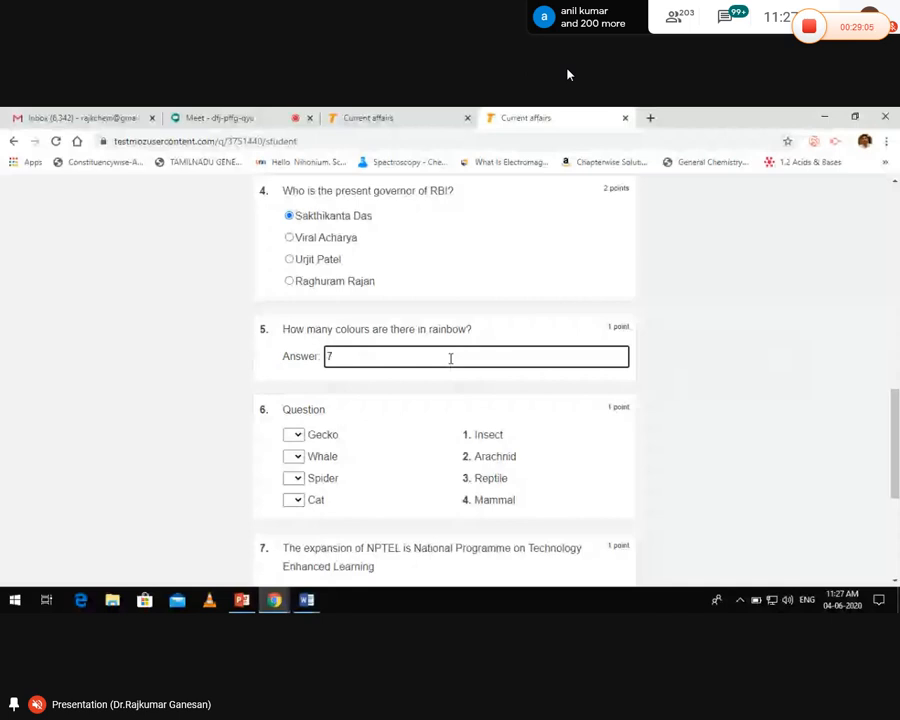
pyautogui.press('BackSpace')
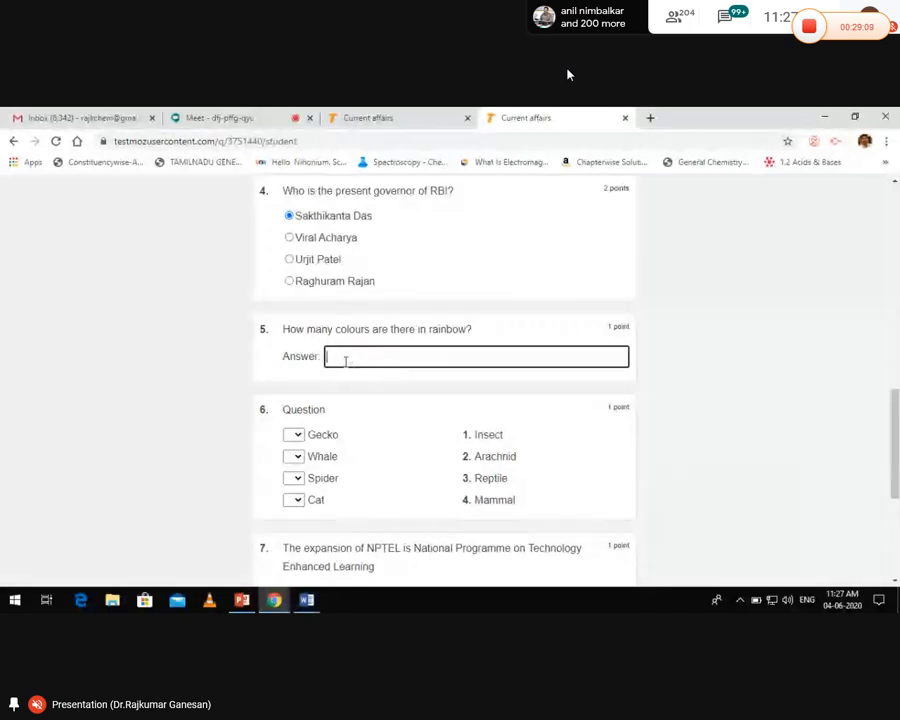
pyautogui.write('seven')
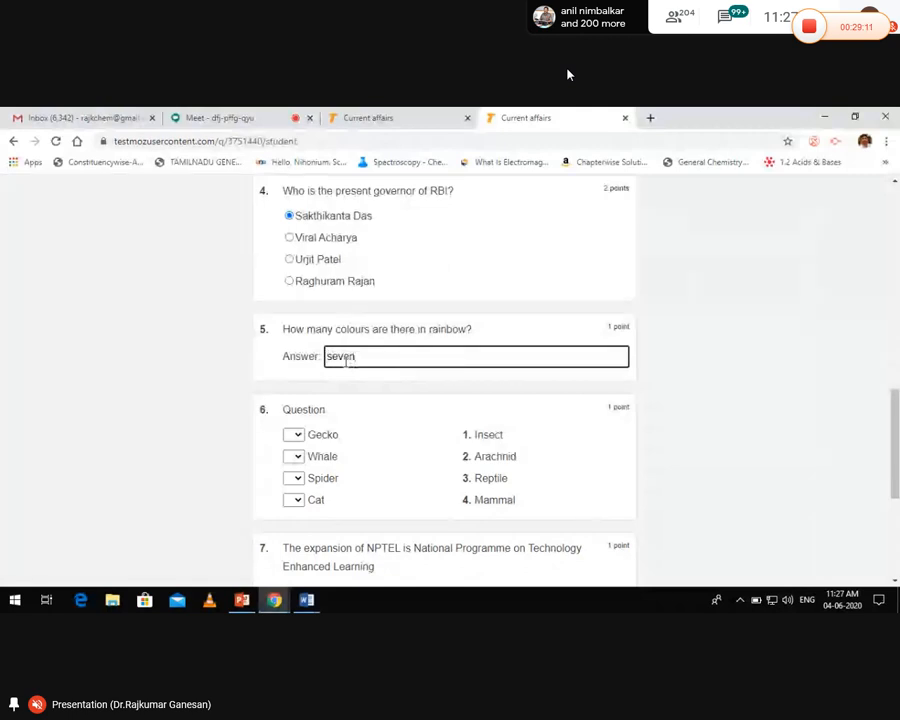
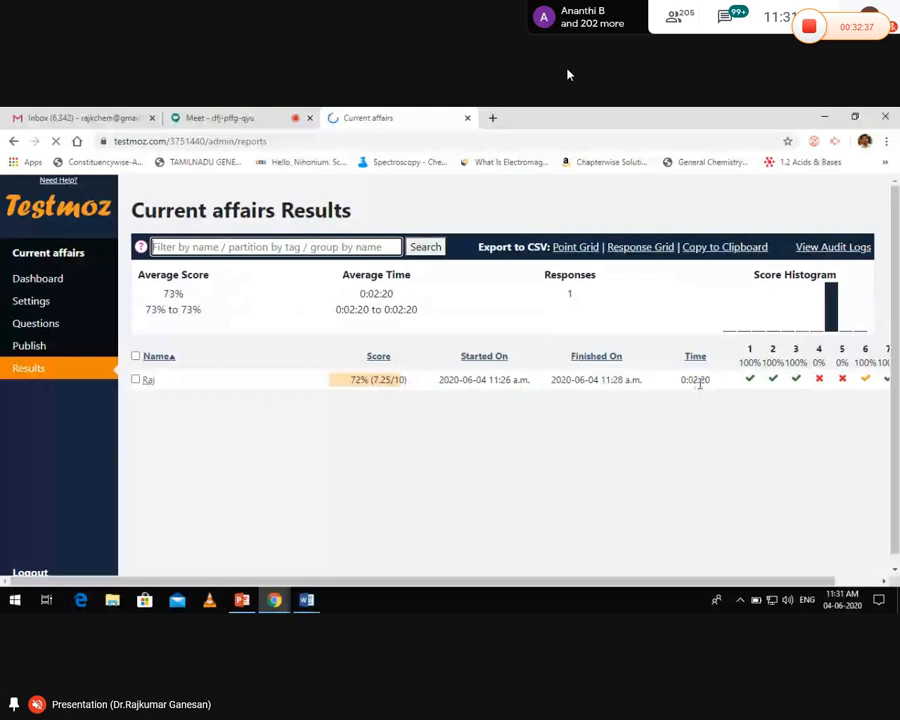
# Scroll across the Current affairs Results page to view the 72% (7.25/10) response
pyautogui.hscroll(2, 700, 385)
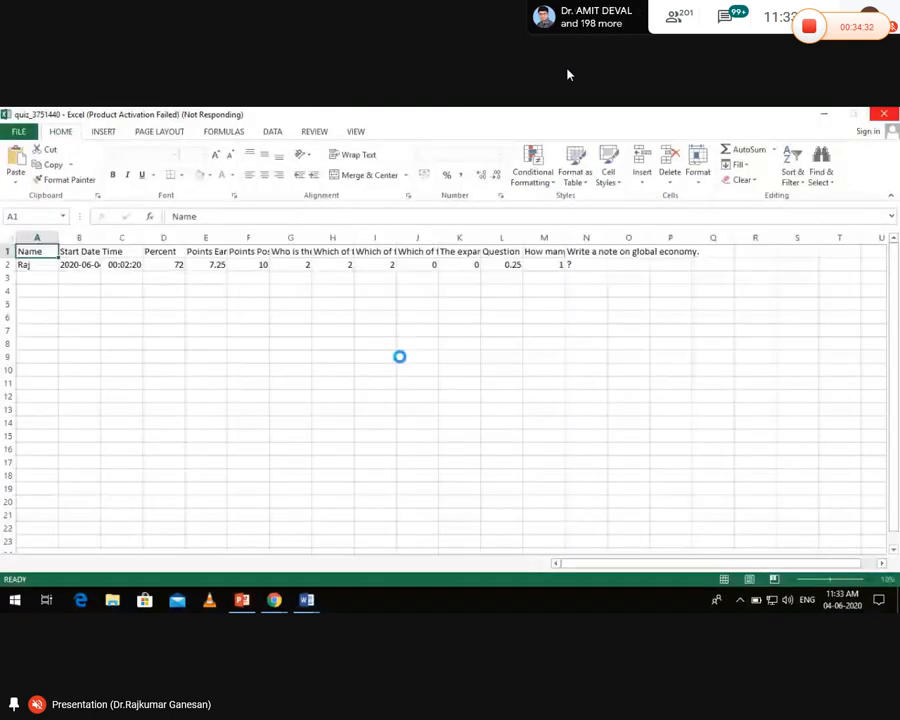
# Close the Office activation notice and review the Name, Start Datetime, Time, Percent and Points columns
pyautogui.click(71, 289)
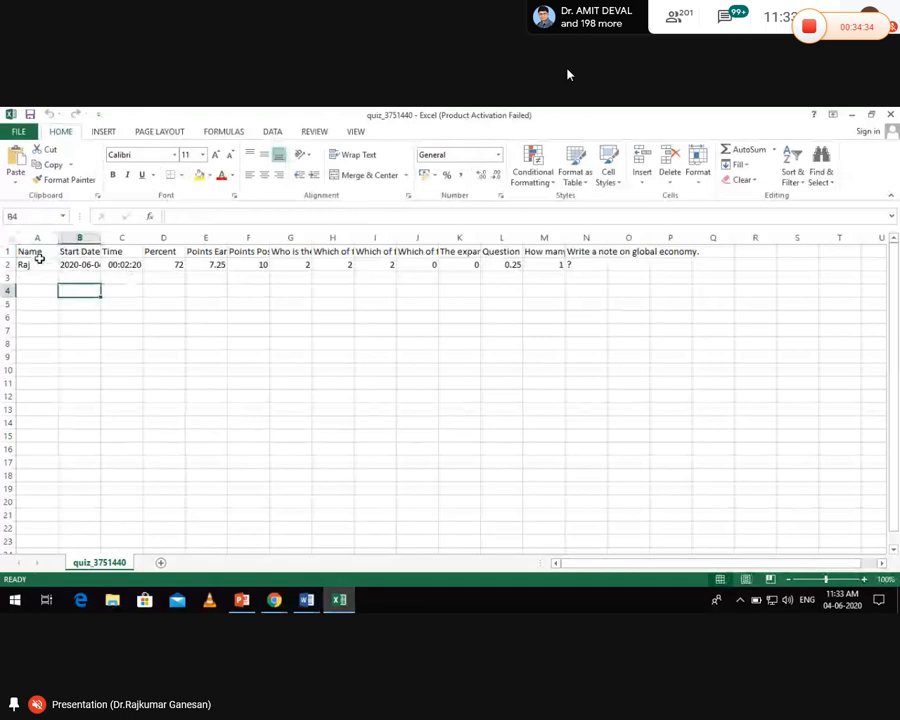
pyautogui.click(35, 238)
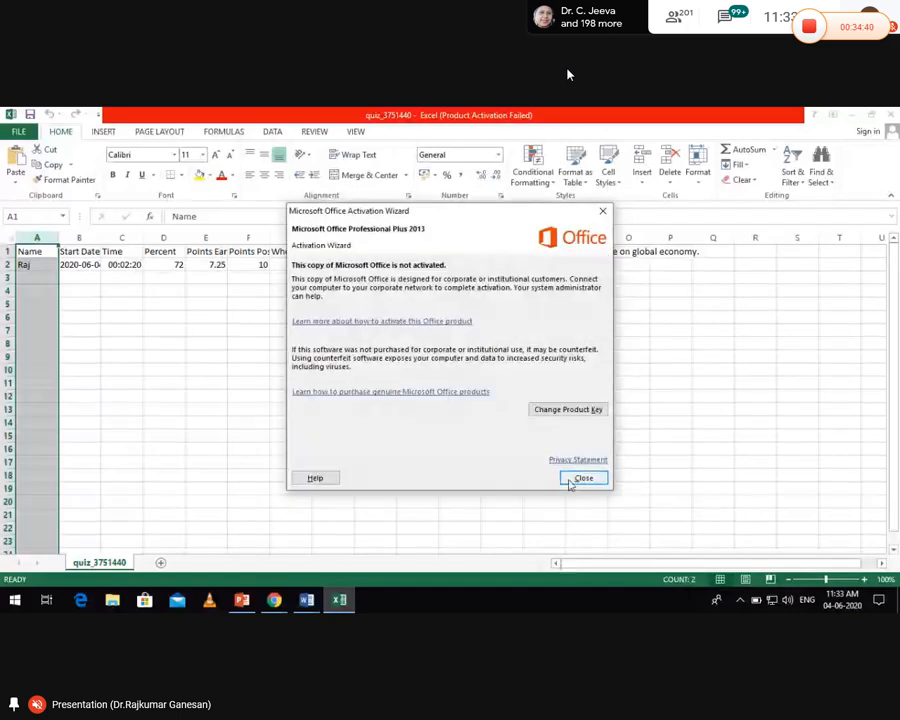
pyautogui.click(581, 476)
pyautogui.click(82, 238)
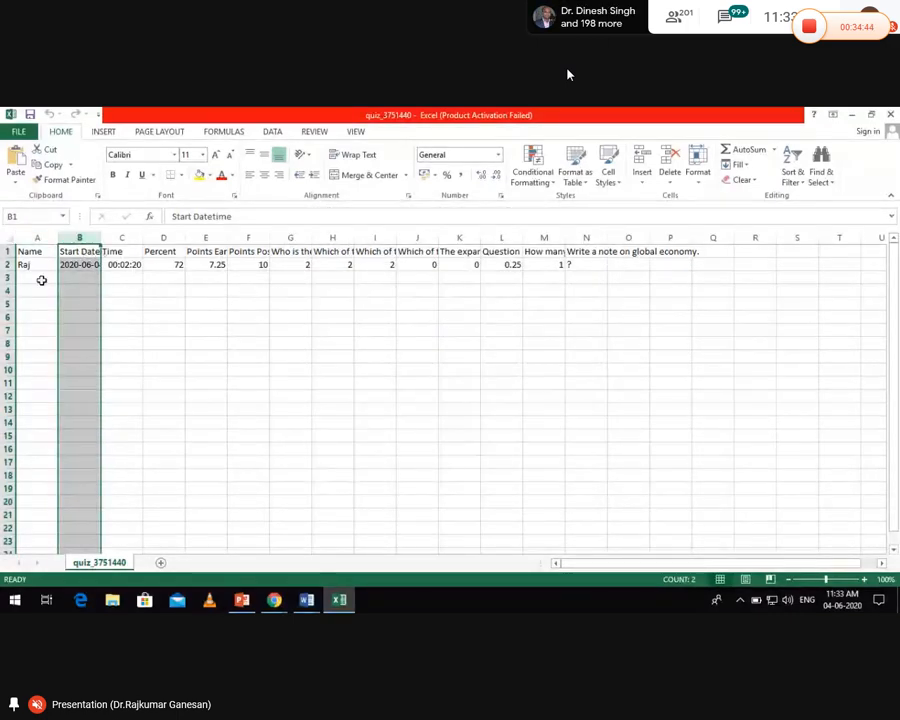
pyautogui.click(131, 240)
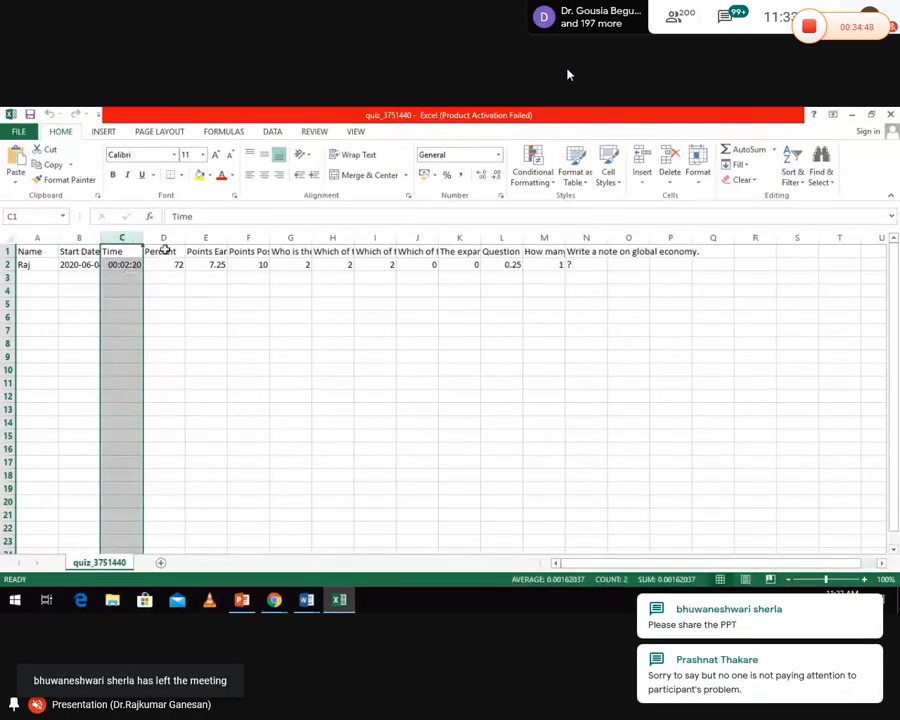
pyautogui.click(164, 238)
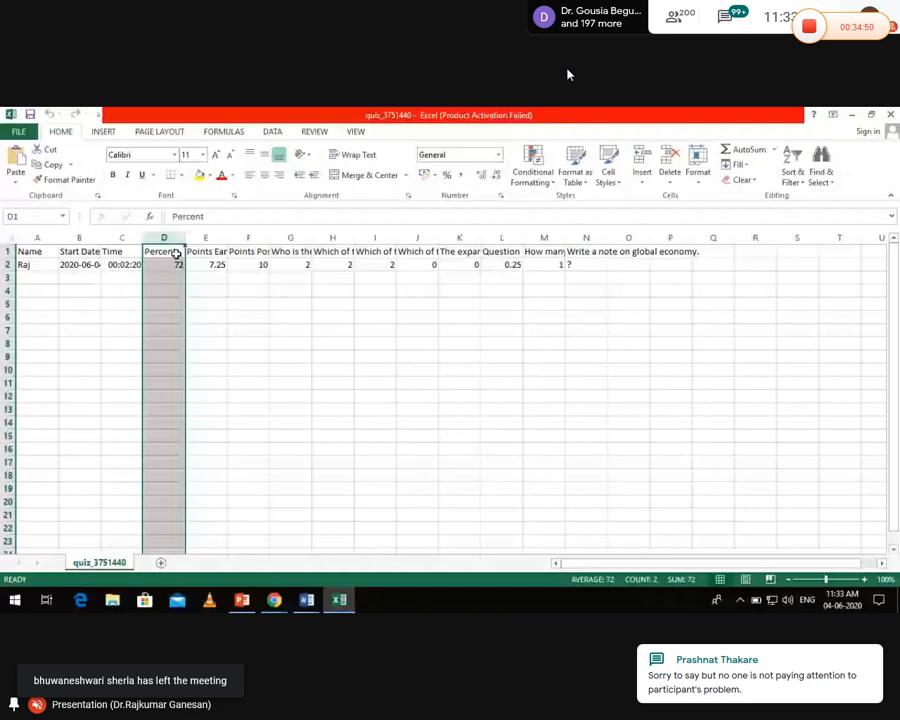
pyautogui.click(213, 240)
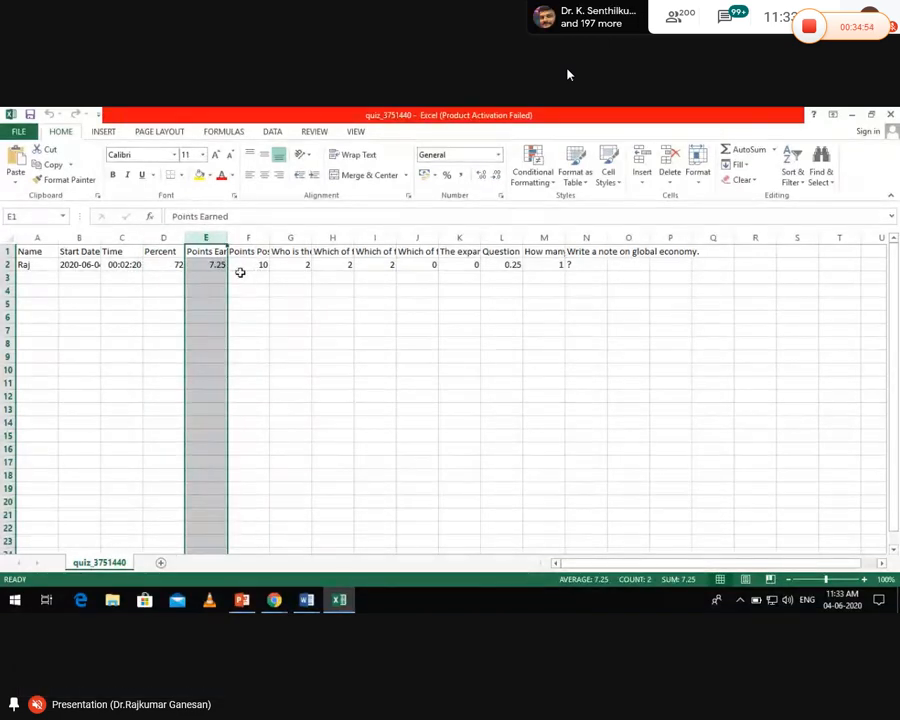
pyautogui.click(255, 237)
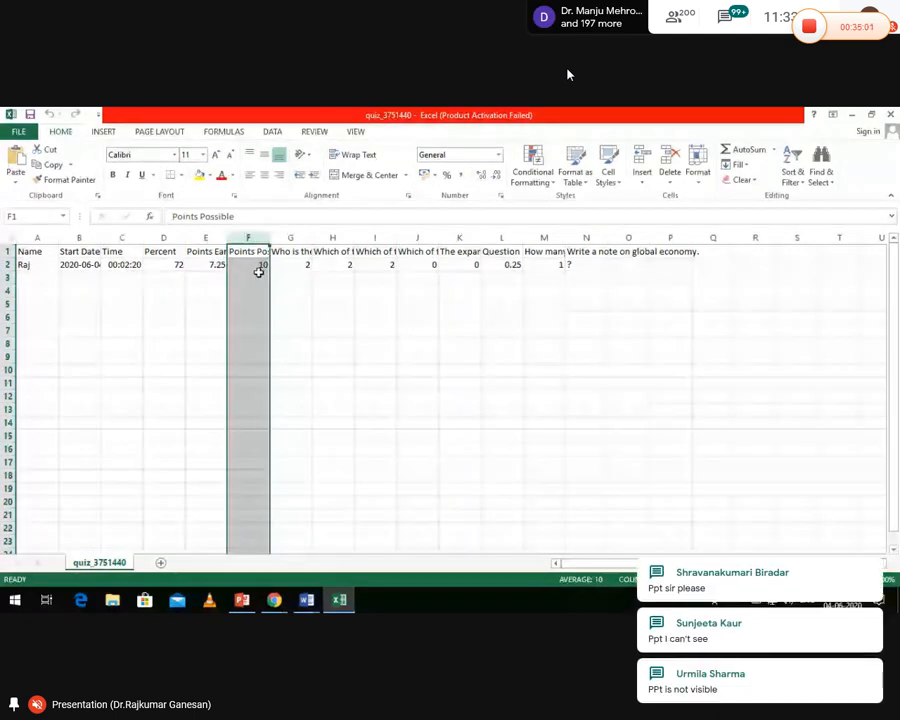
pyautogui.click(206, 237)
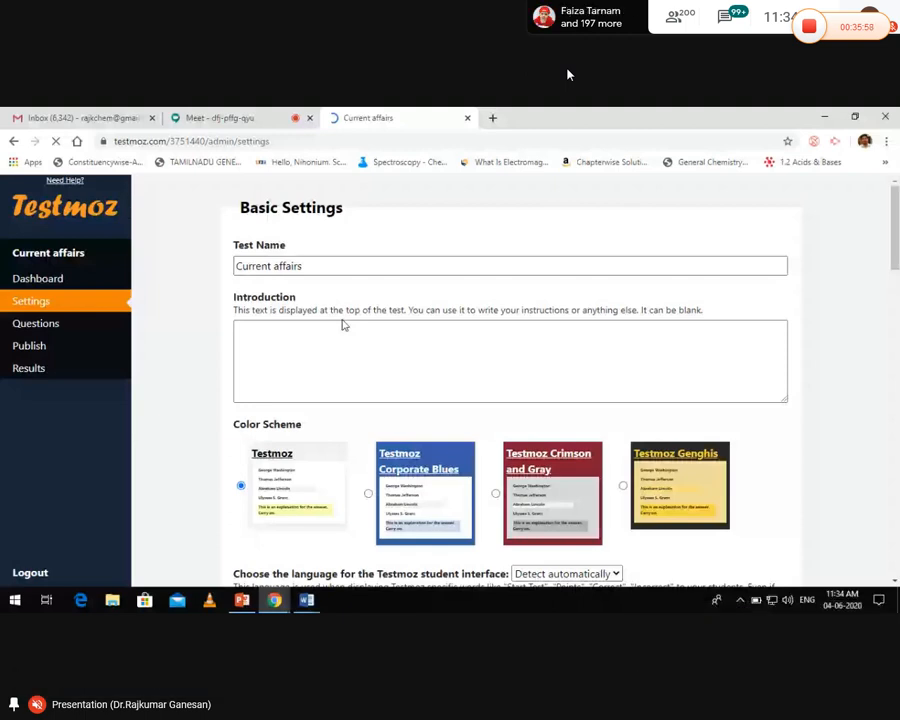
# Rename the test to 'Current affairs - 2' and start the introduction with 'Vivekananda College'
pyautogui.click(315, 265)
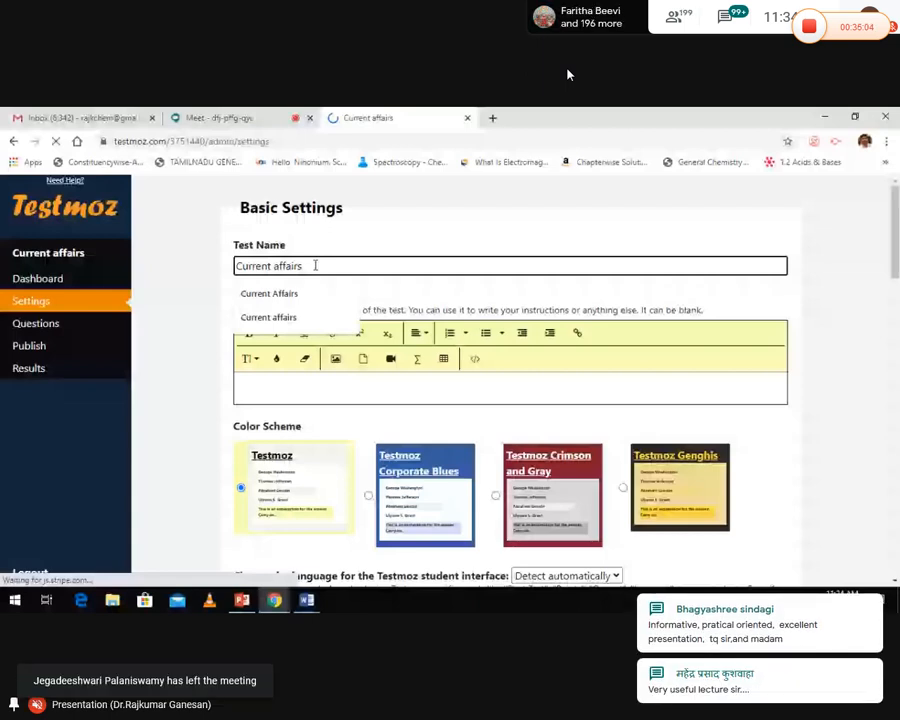
pyautogui.write('- 2')
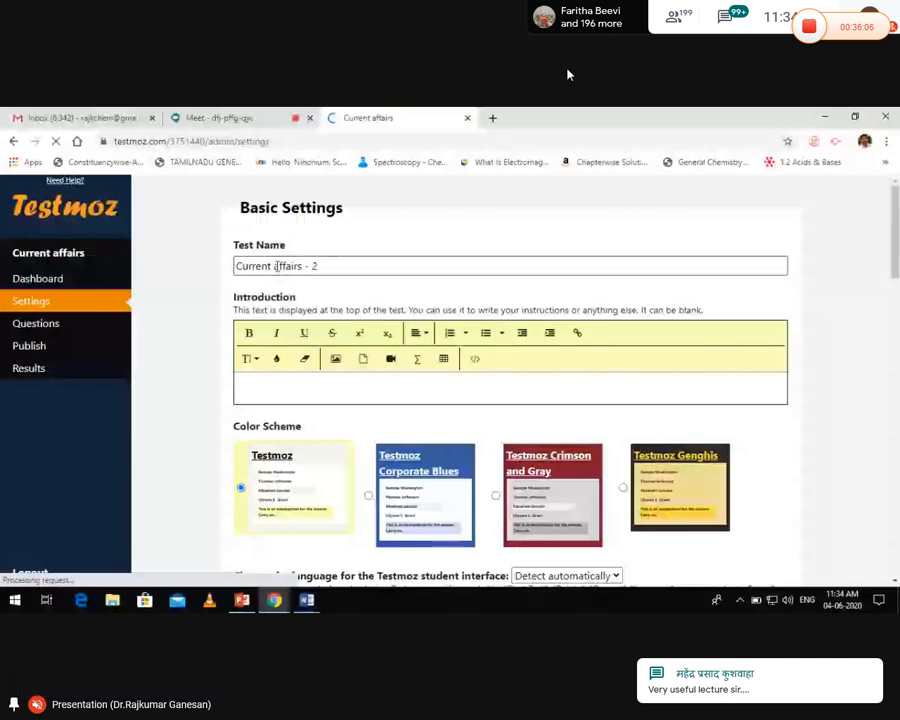
pyautogui.click(254, 382)
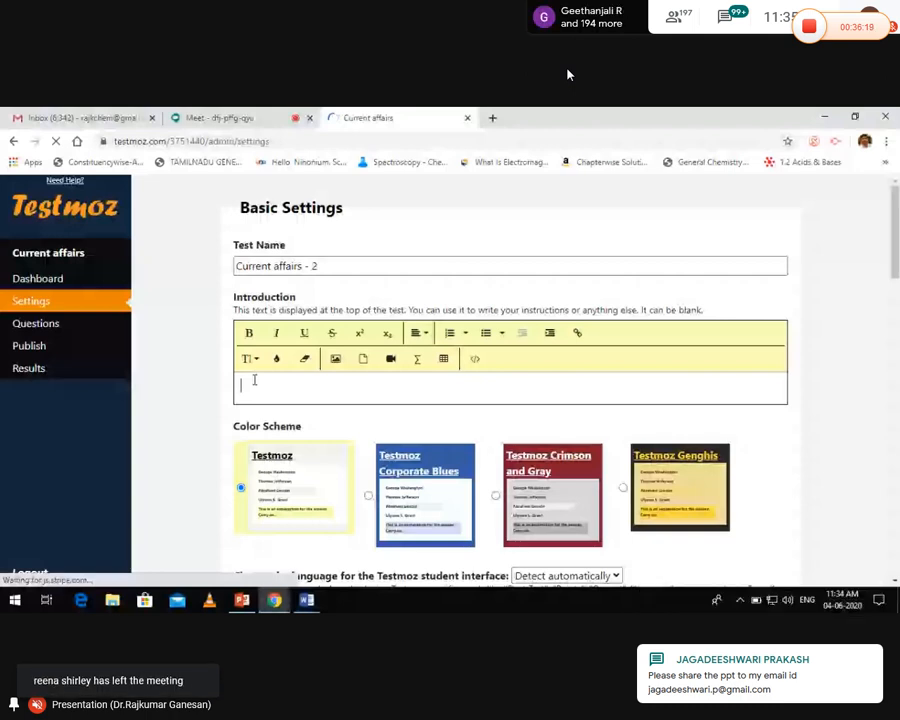
pyautogui.write('Vivekananda College')
pyautogui.press('Return')
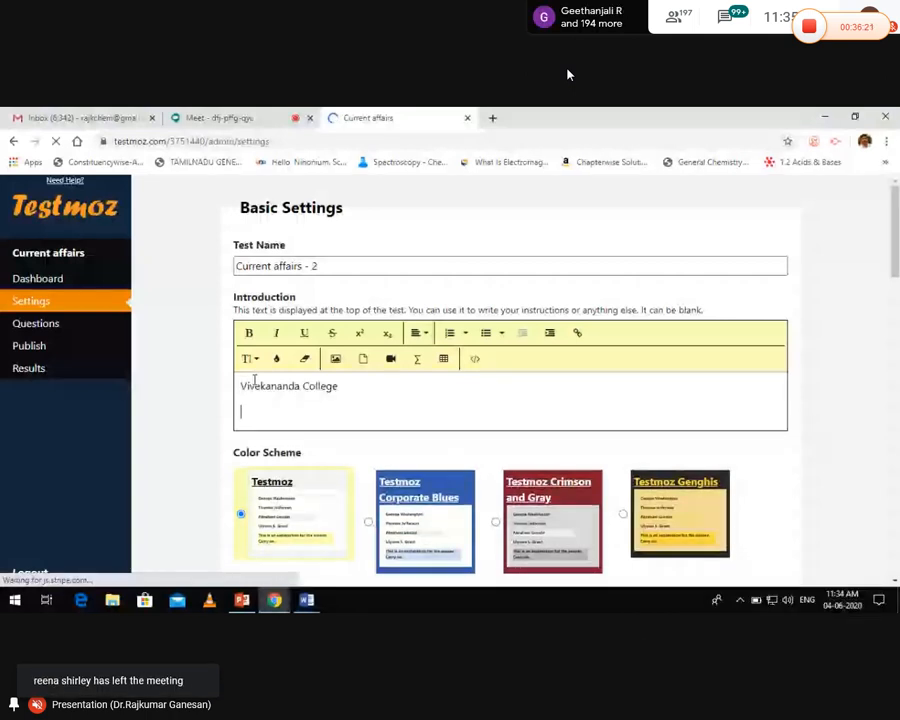
# Add 'Madurai', 'Tamil Nadu', 'Time: 10 minutes' and 'Marks:' lines, then select the whole introduction
pyautogui.write('Maduraiu')
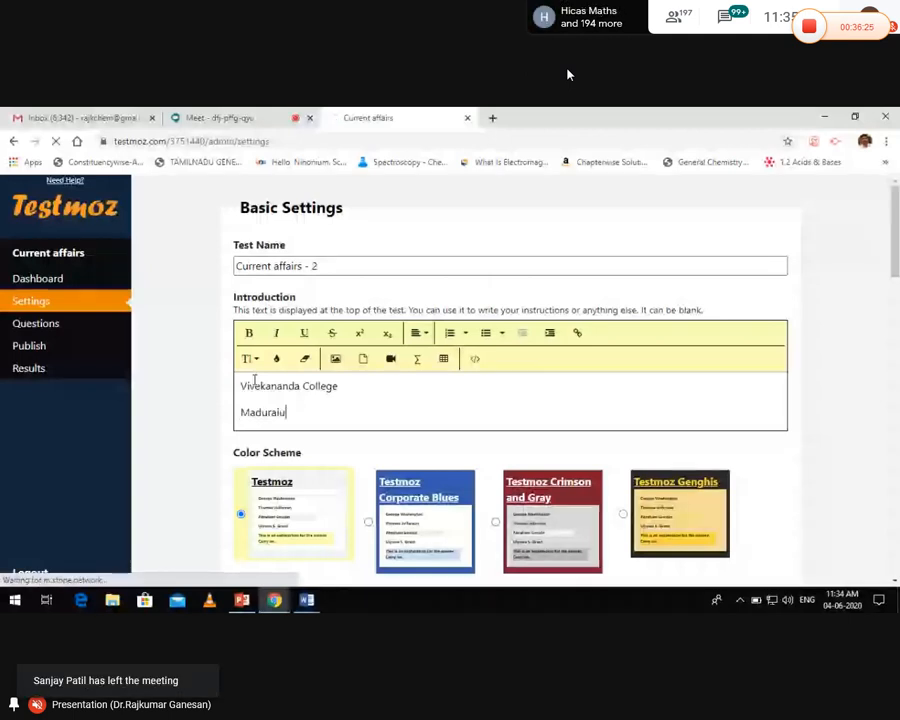
pyautogui.press('BackSpace')
pyautogui.press('Return')
pyautogui.write('Tami')
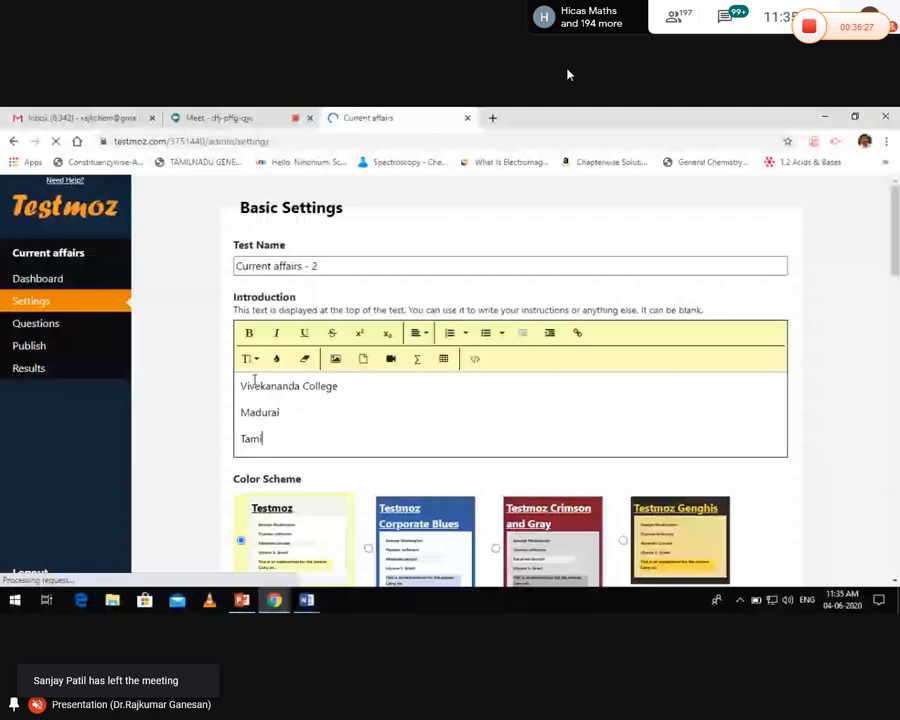
pyautogui.write('l Nadu')
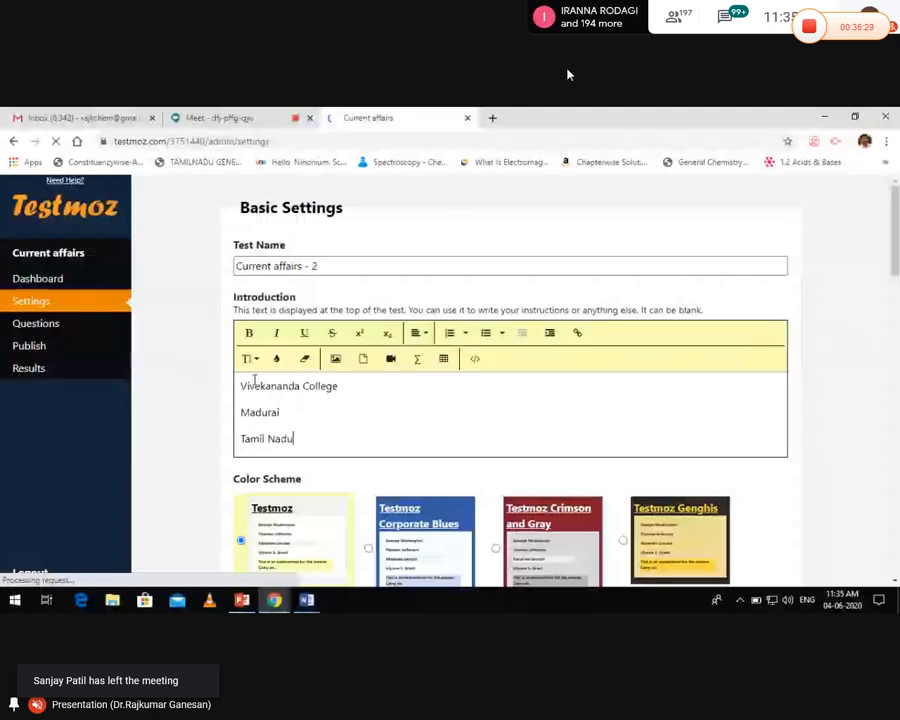
pyautogui.press('Return')
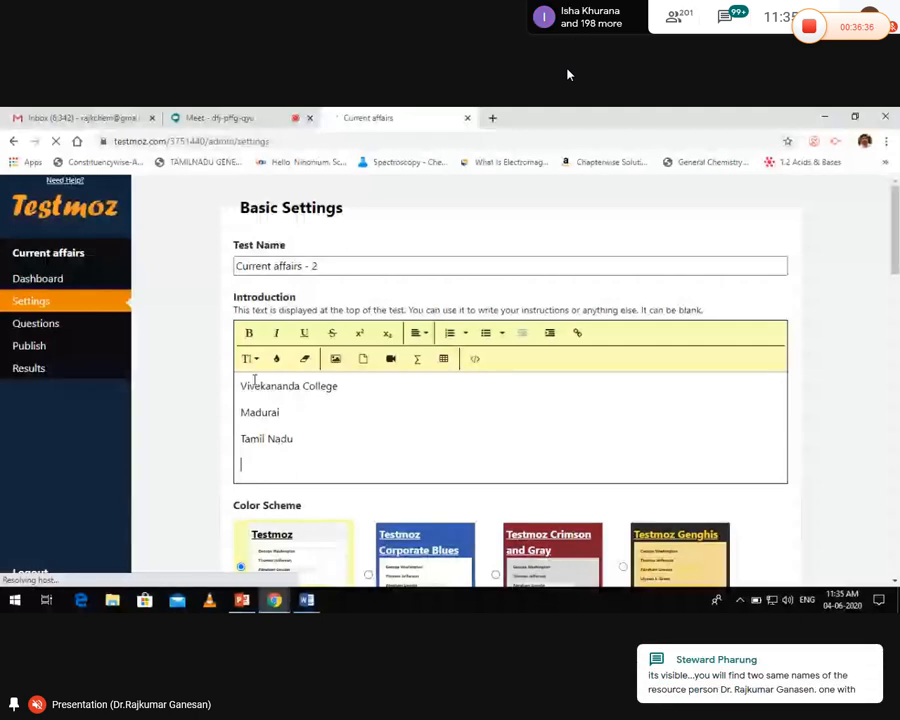
pyautogui.write('Time: 10')
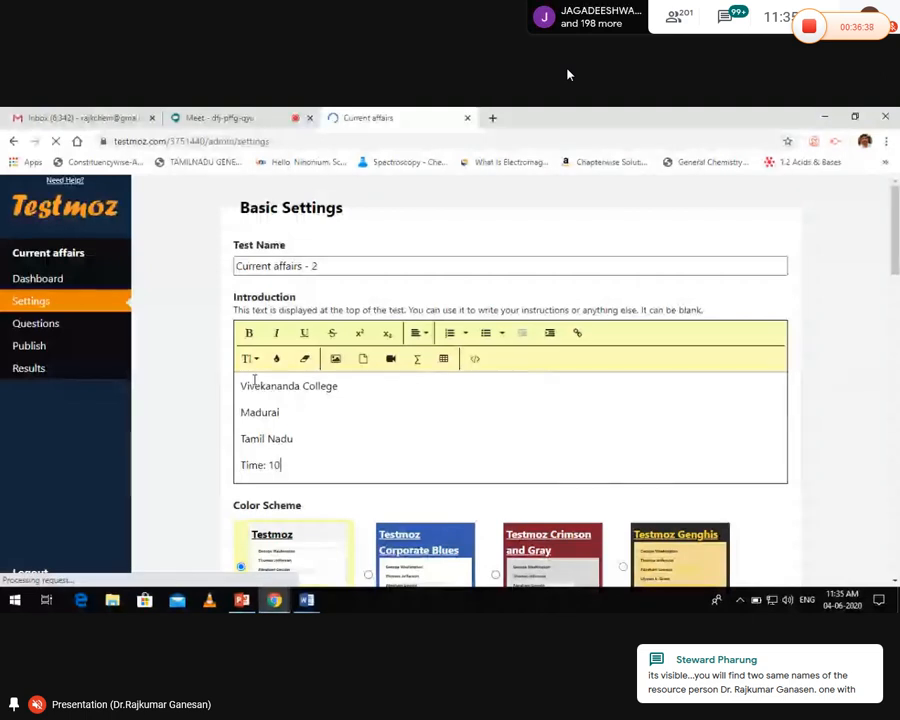
pyautogui.write(' minutes')
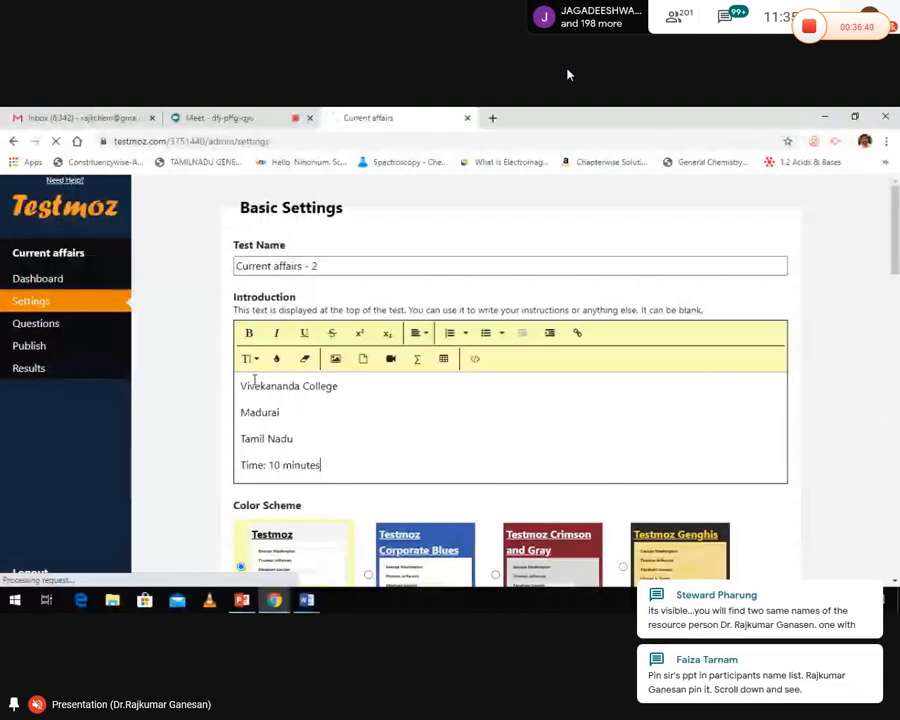
pyautogui.press('Return')
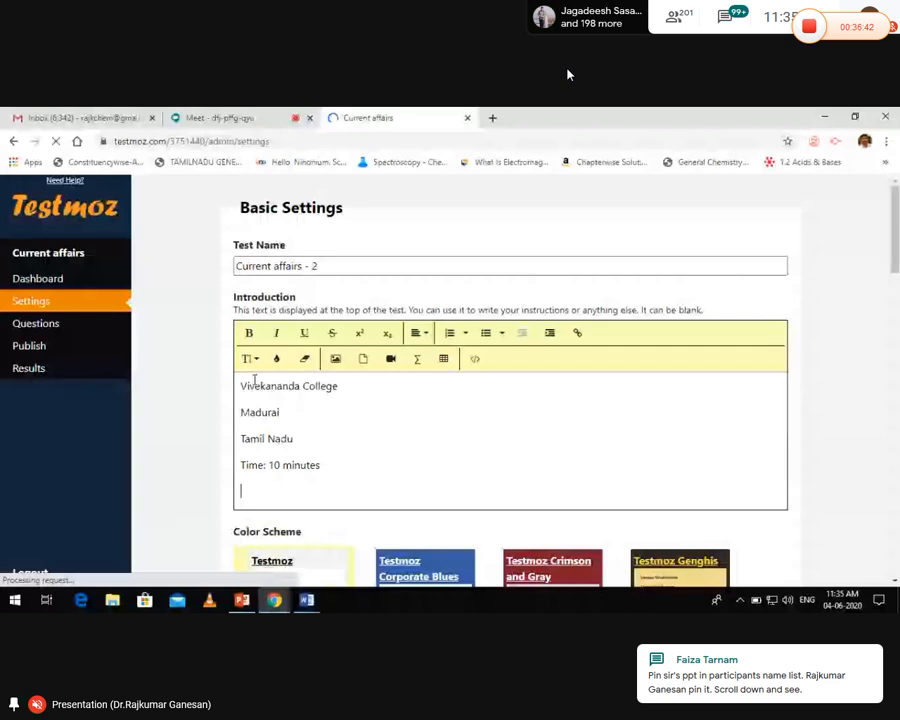
pyautogui.write('Marks')
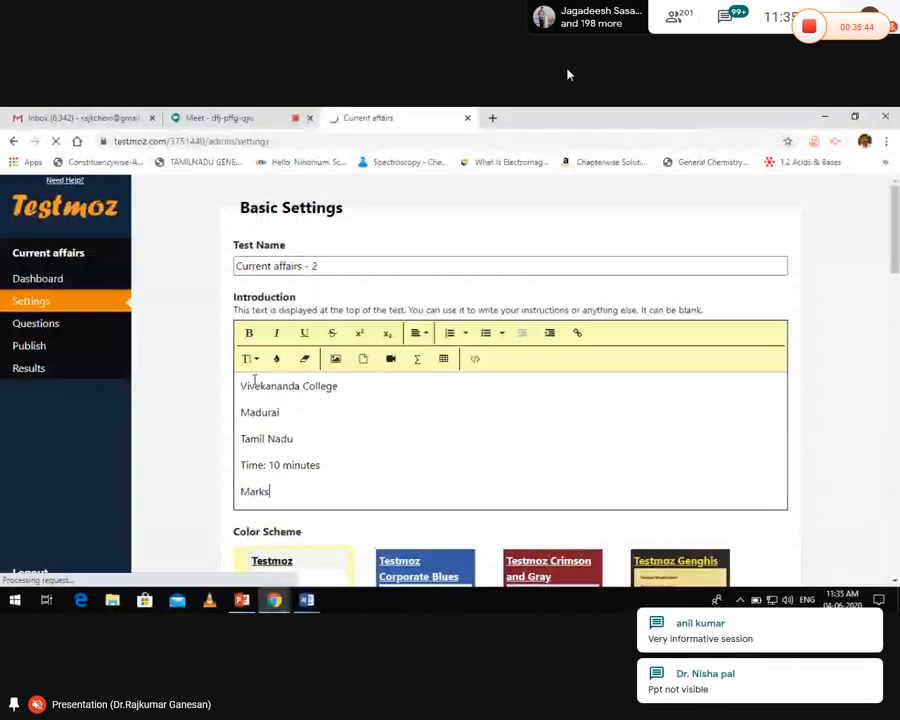
pyautogui.write(':')
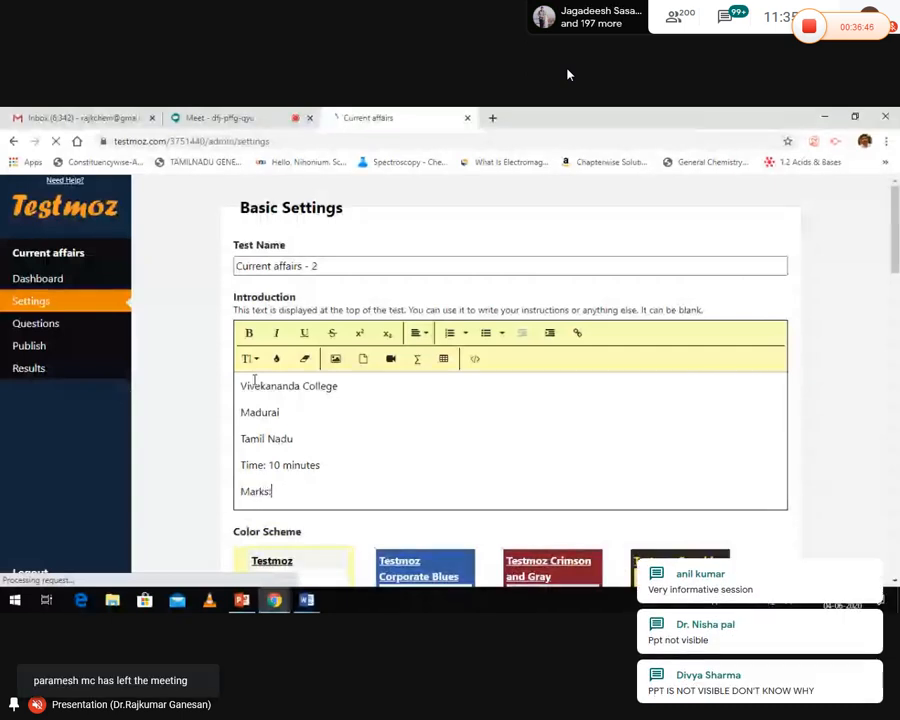
pyautogui.press('Return')
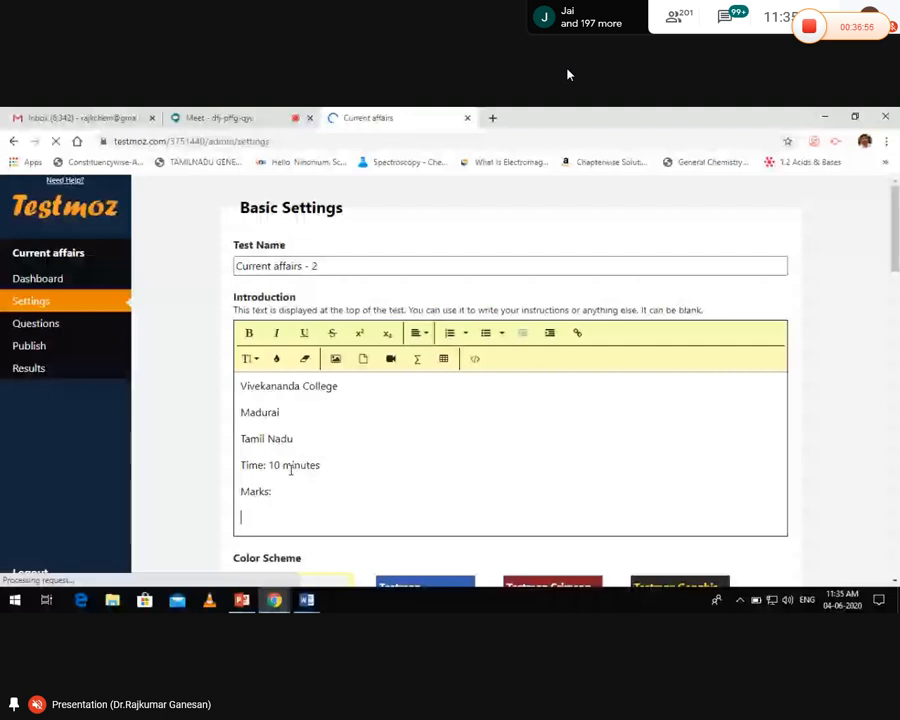
pyautogui.hotkey('ctrl', 'a')
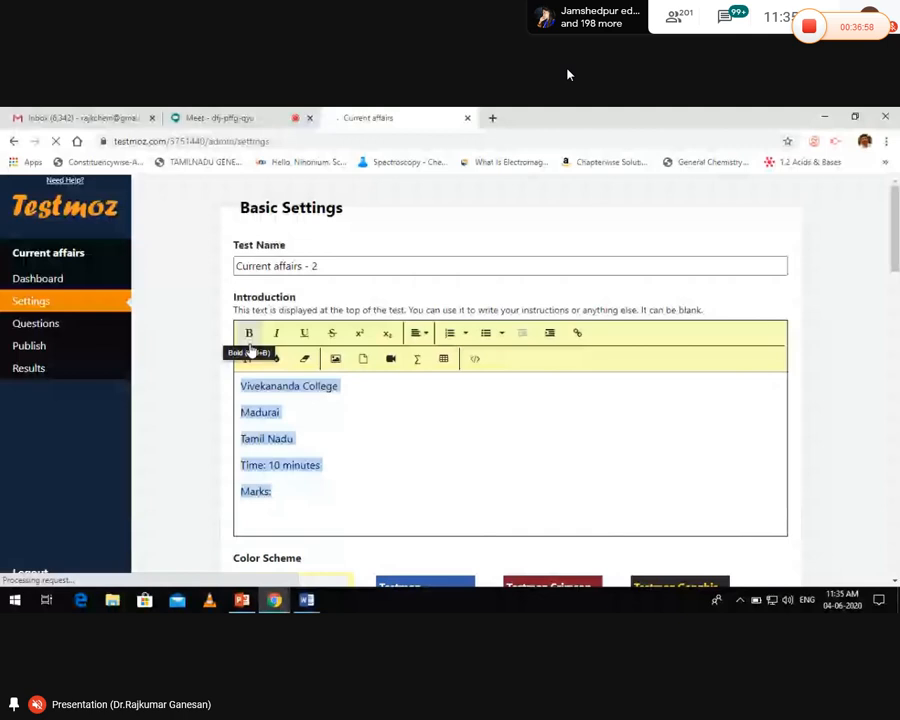
# Make the introduction text bold and centre-aligned
pyautogui.click(249, 340)
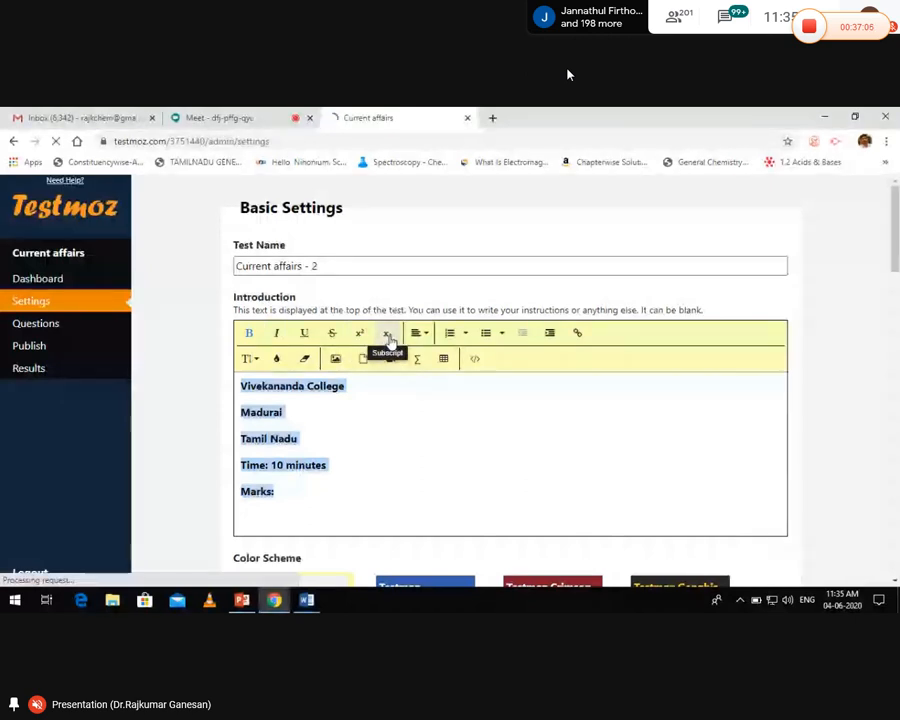
pyautogui.click(426, 334)
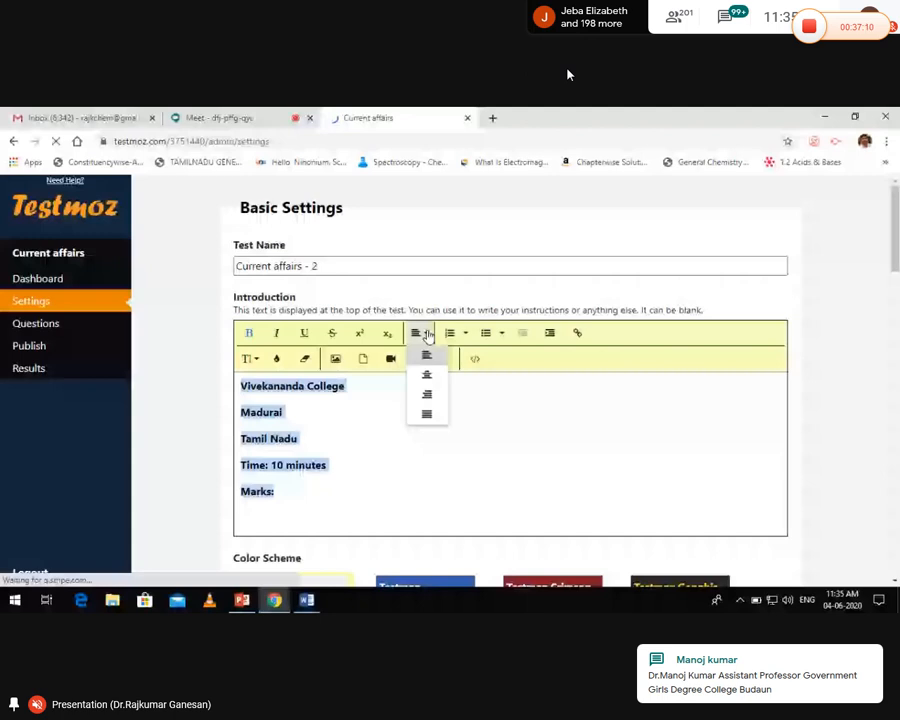
pyautogui.click(426, 374)
pyautogui.click(537, 438)
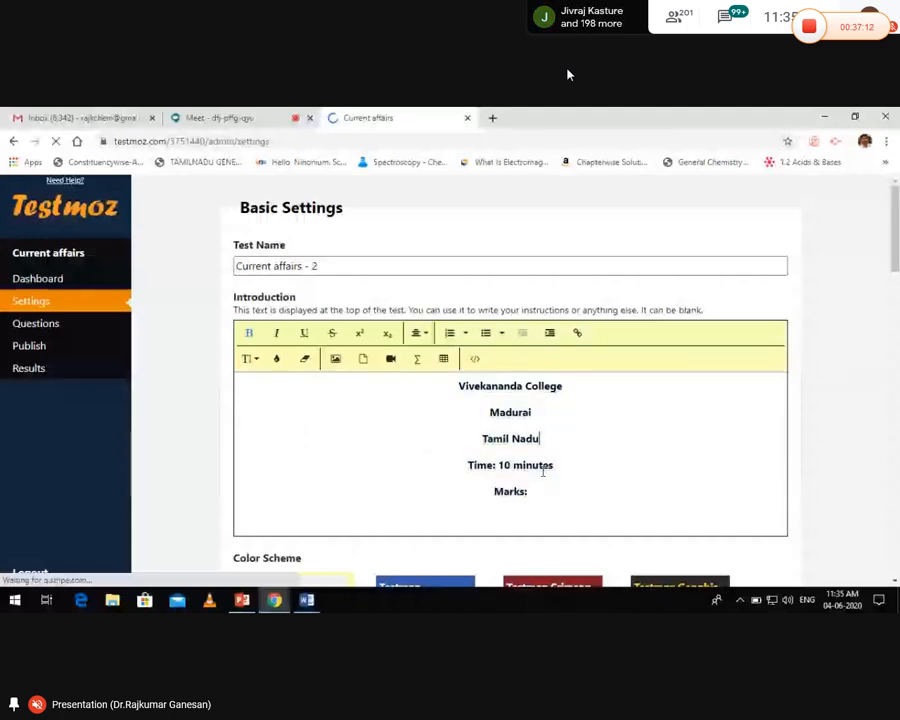
pyautogui.moveTo(530, 488); pyautogui.dragTo(467, 389)
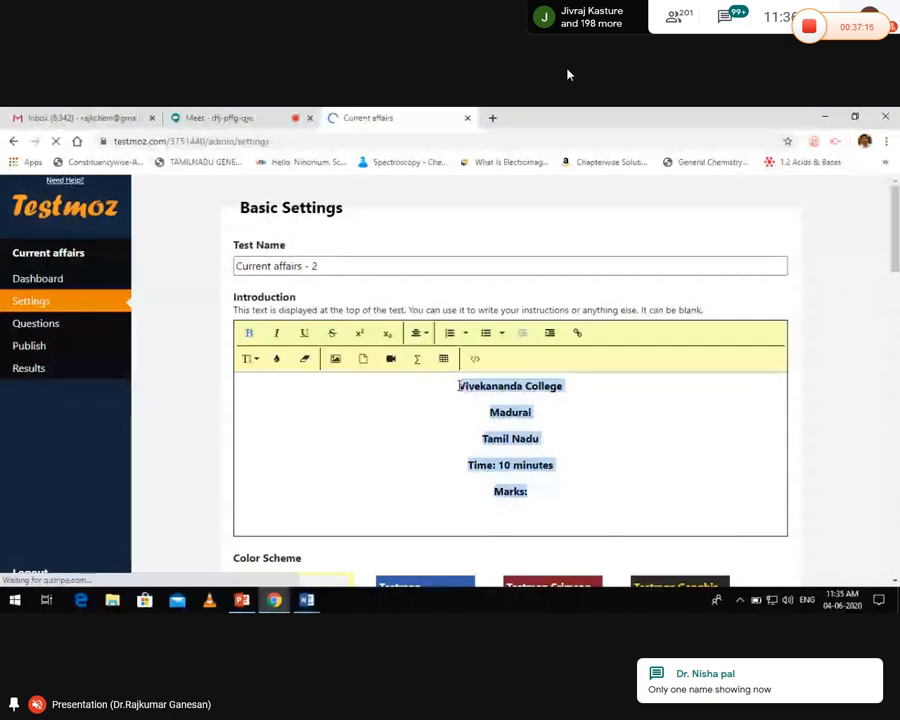
pyautogui.moveTo(467, 389); pyautogui.dragTo(460, 386)
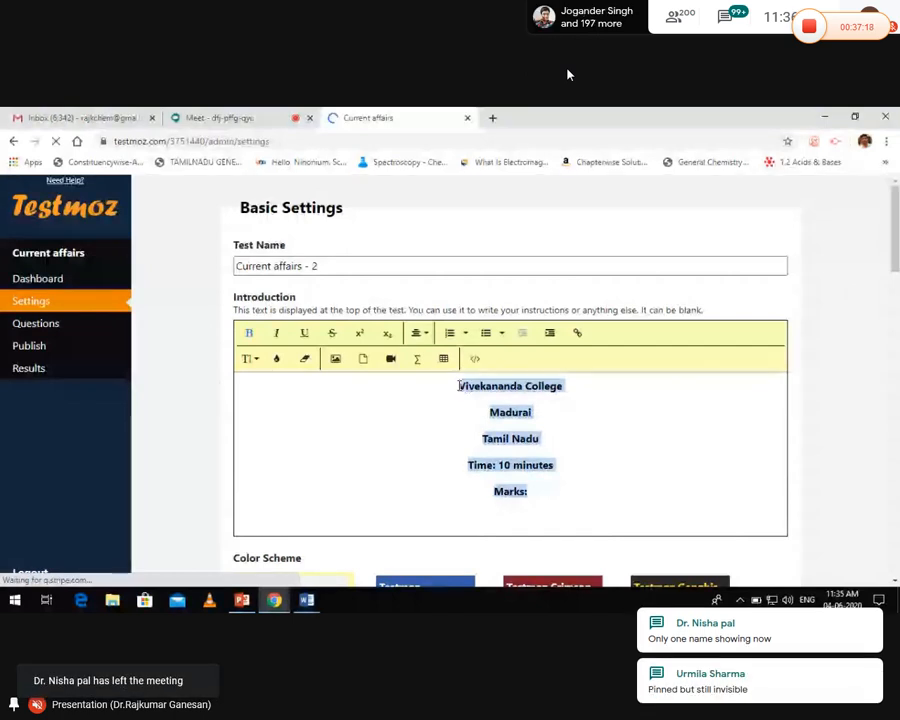
pyautogui.click(602, 513)
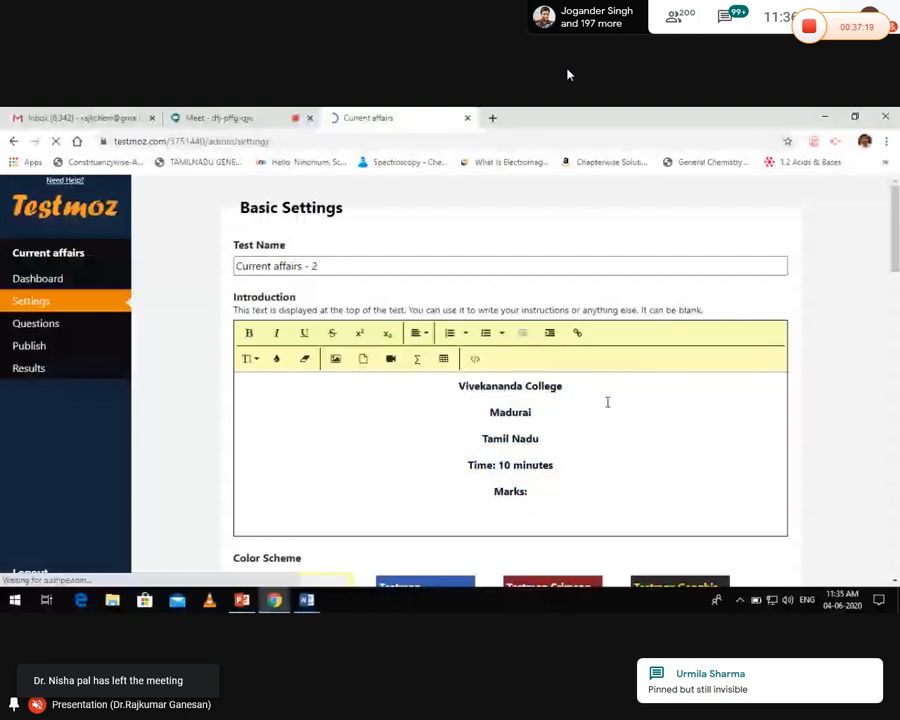
# Open and dismiss the link form, then return to the presentation's Google page step slide
pyautogui.click(579, 336)
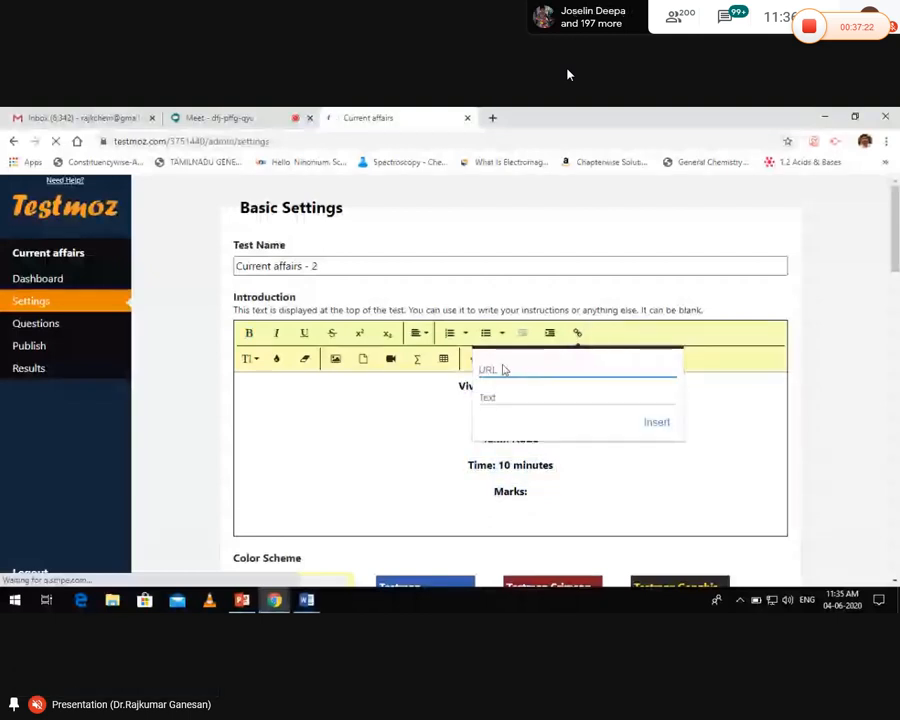
pyautogui.click(451, 402)
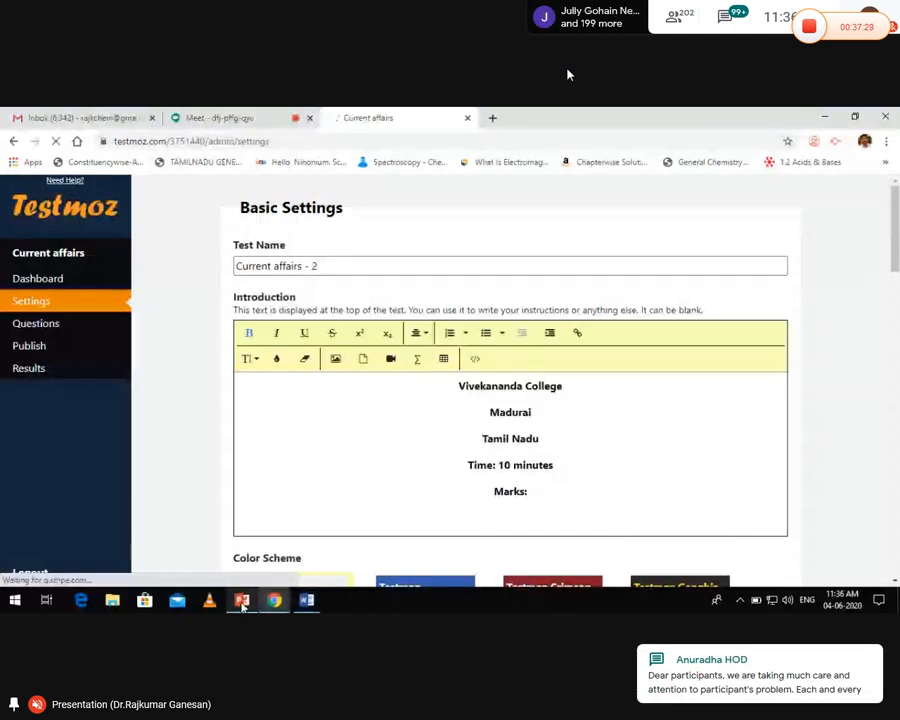
pyautogui.click(242, 602)
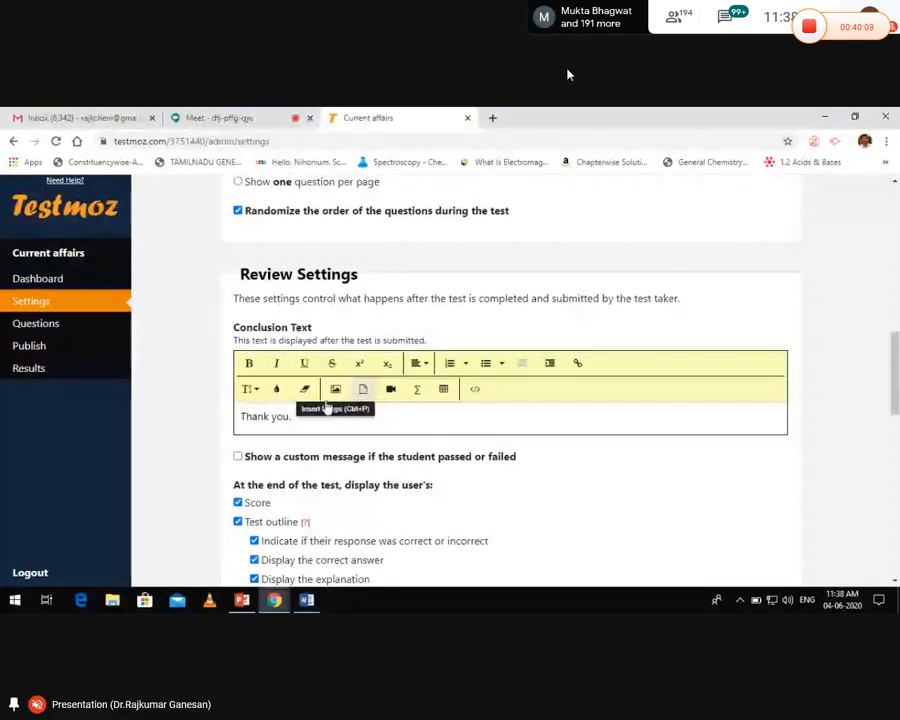
# Scroll down the Basic Settings page to the introduction's YouTube link below 'Marks:'
pyautogui.scroll(-3, 379, 331)
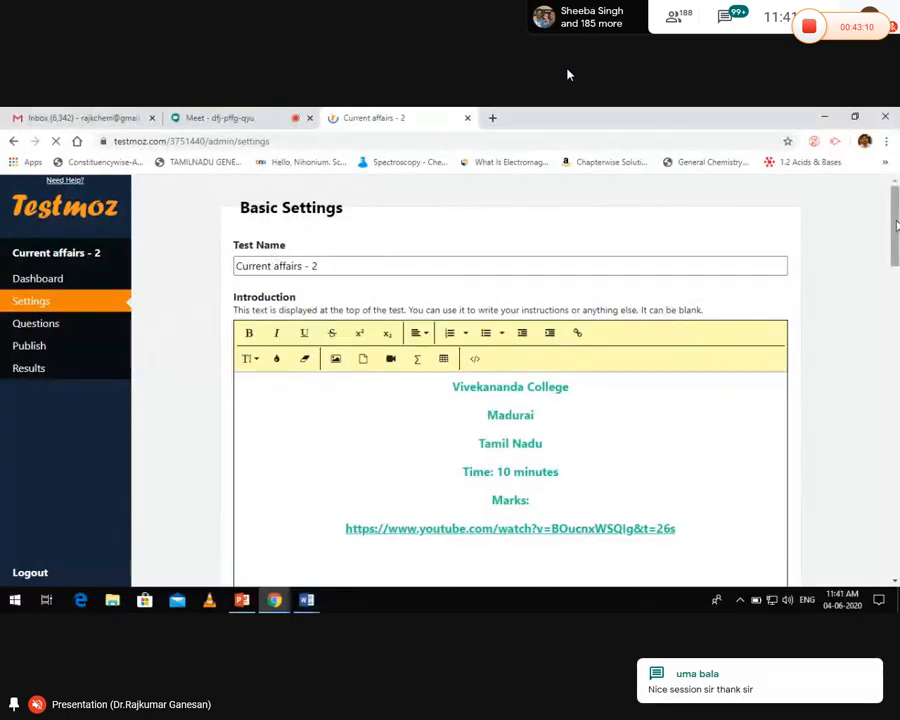
# Scroll through the Current affairs - 2 Basic Settings page, leaving email notifications off
pyautogui.moveTo(896, 225); pyautogui.dragTo(897, 238)
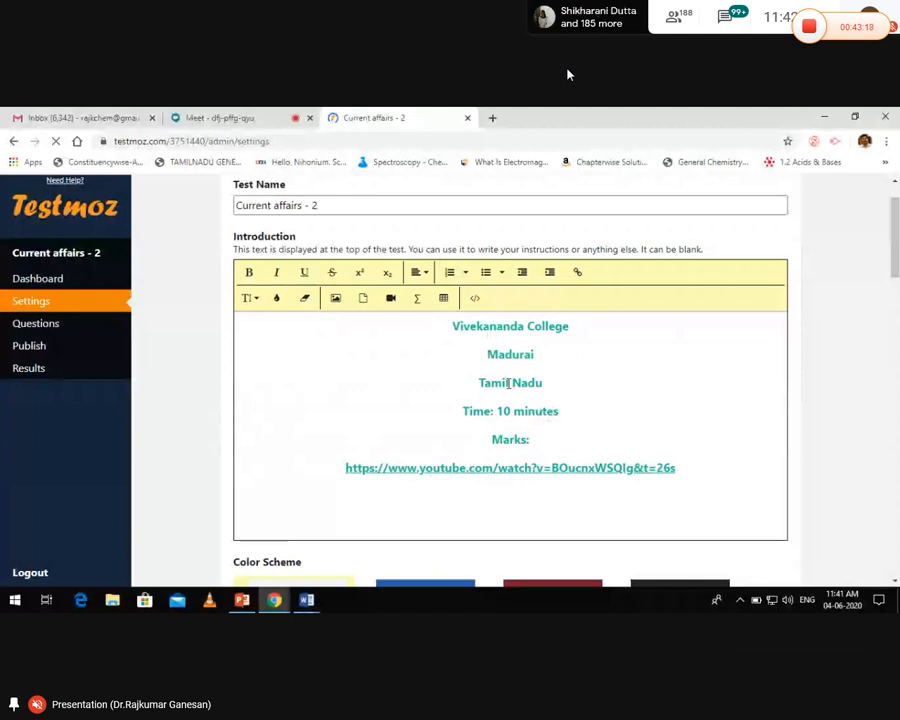
pyautogui.moveTo(895, 243); pyautogui.dragTo(895, 355)
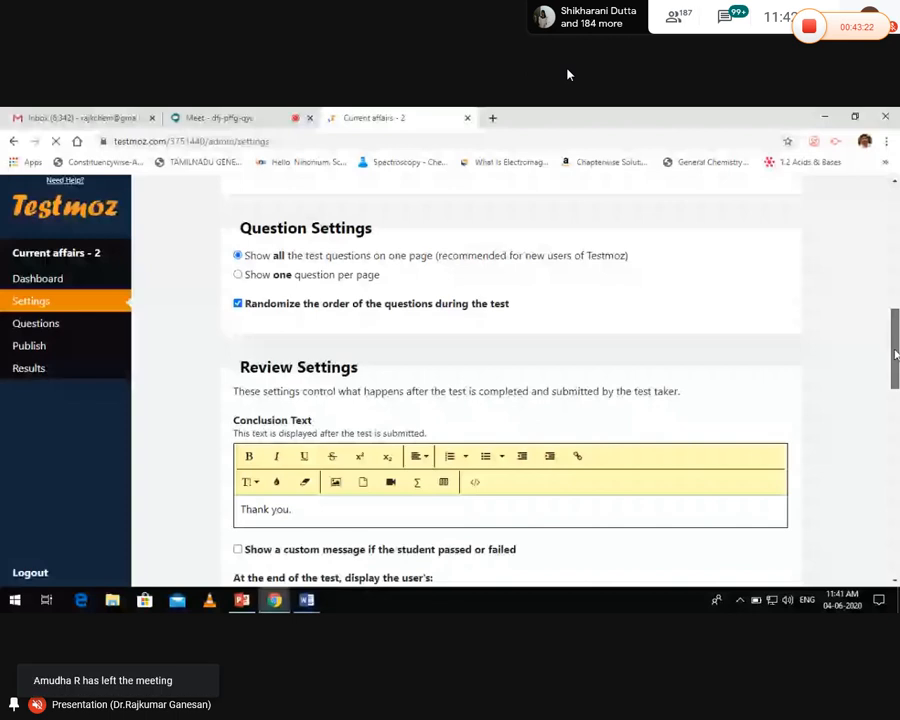
pyautogui.scroll(-1, 895, 350)
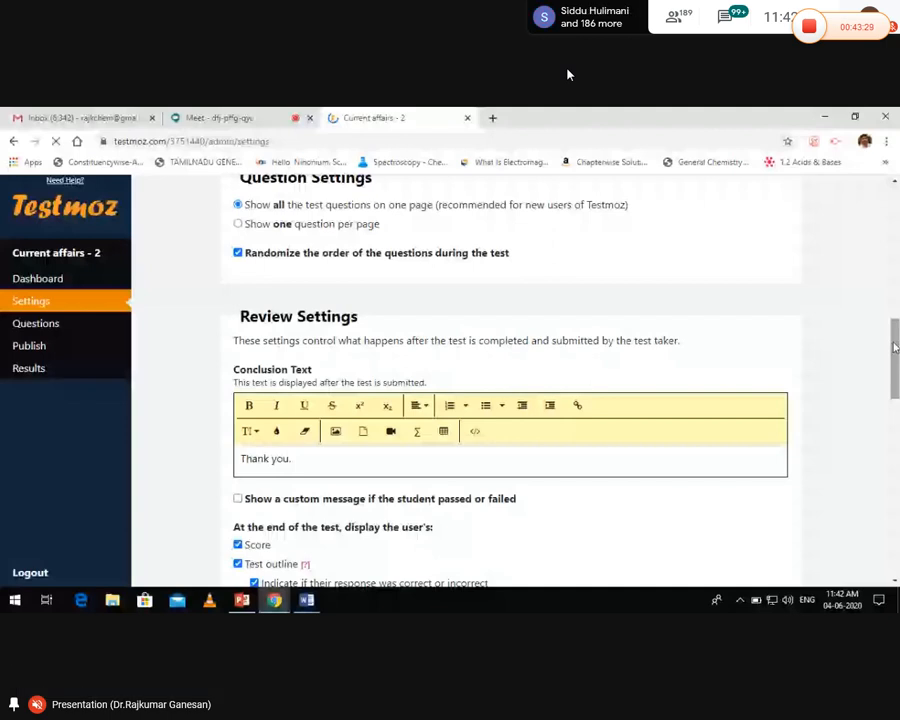
pyautogui.scroll(-4, 895, 347)
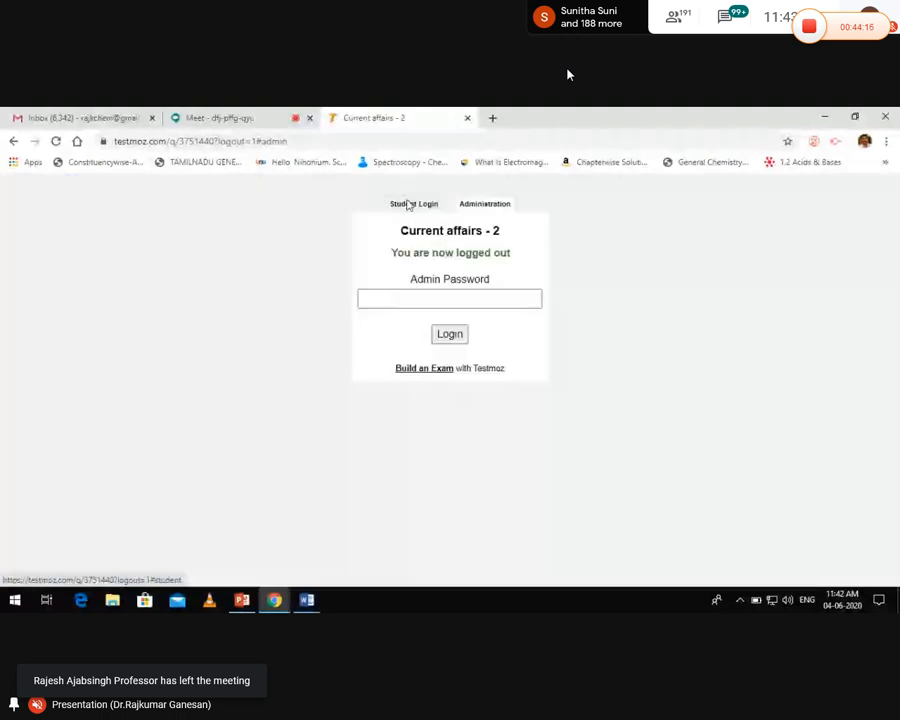
# Leave admin and enter the student's e-mail address and three-character passcode on Student Login
pyautogui.click(408, 203)
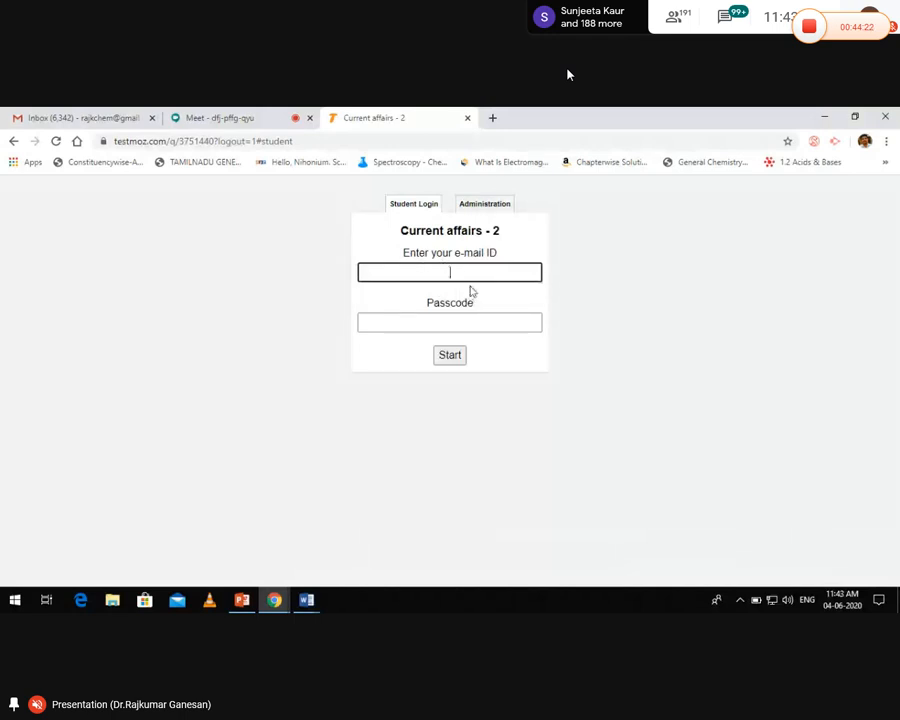
pyautogui.write('ab')
pyautogui.press('BackSpace')
pyautogui.press('BackSpace')
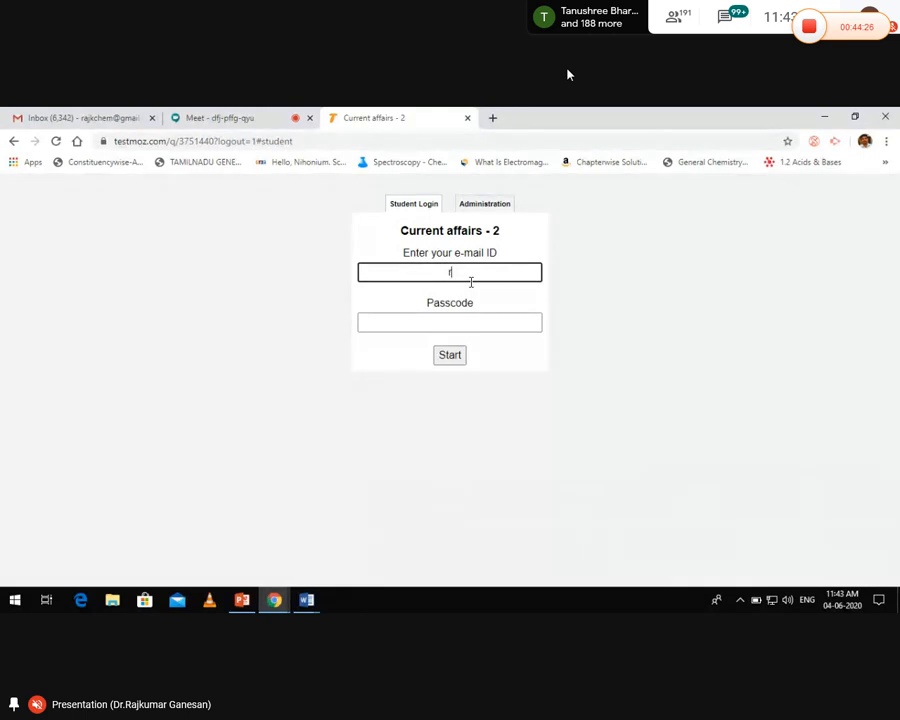
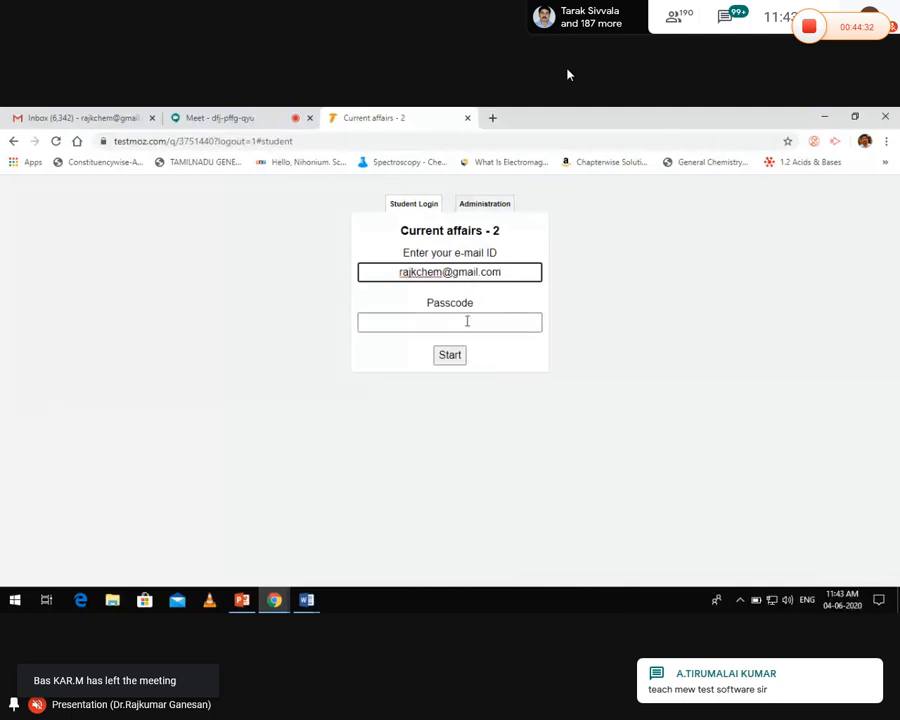
pyautogui.click(466, 320)
pyautogui.write('•')
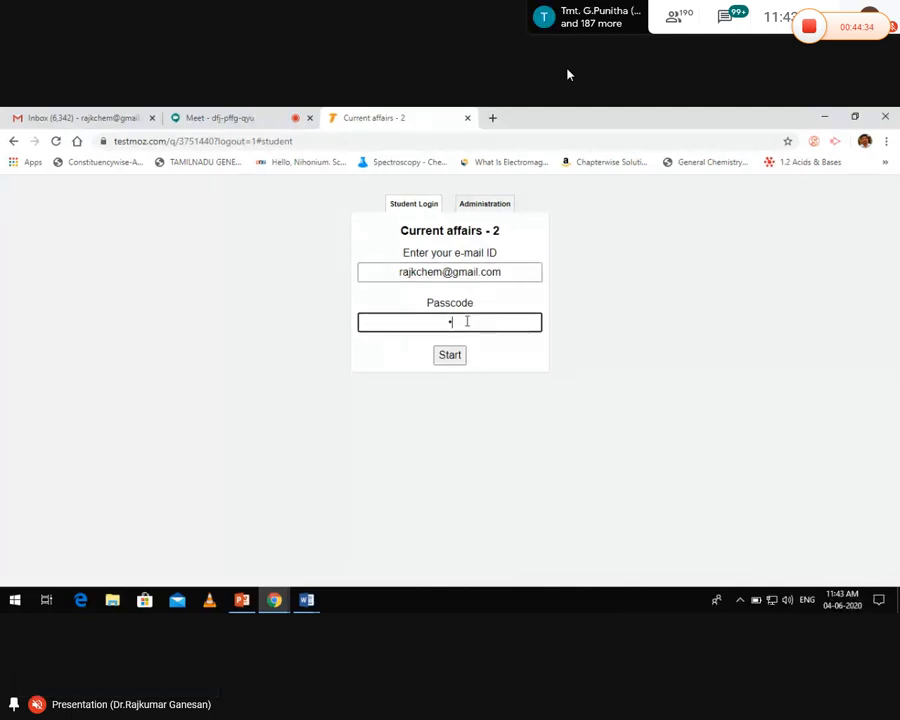
pyautogui.write('••')
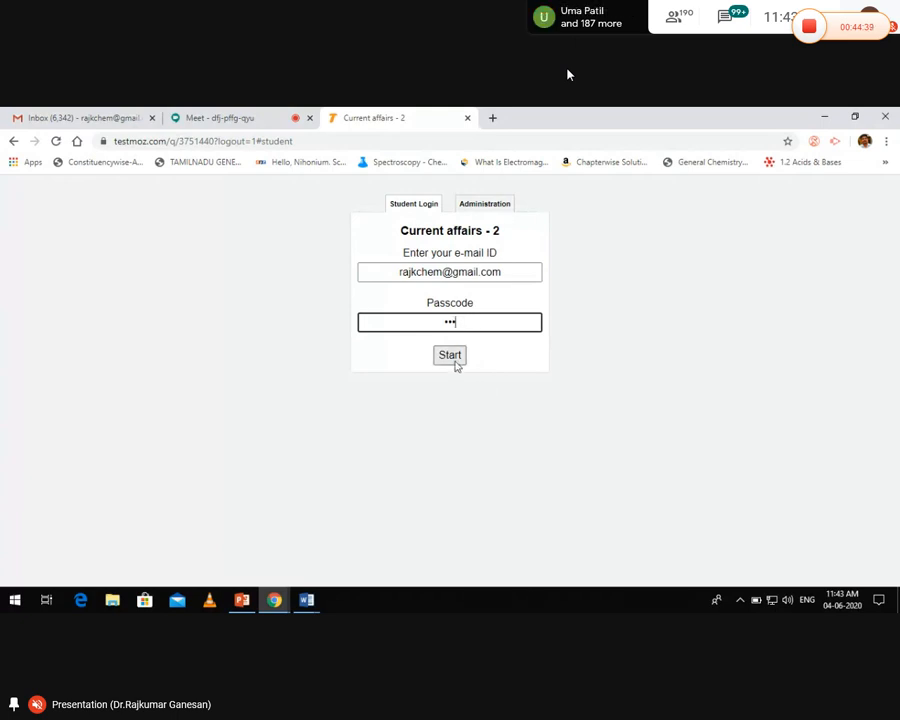
# Start the Current affairs - 2 test as the student
pyautogui.click(451, 356)
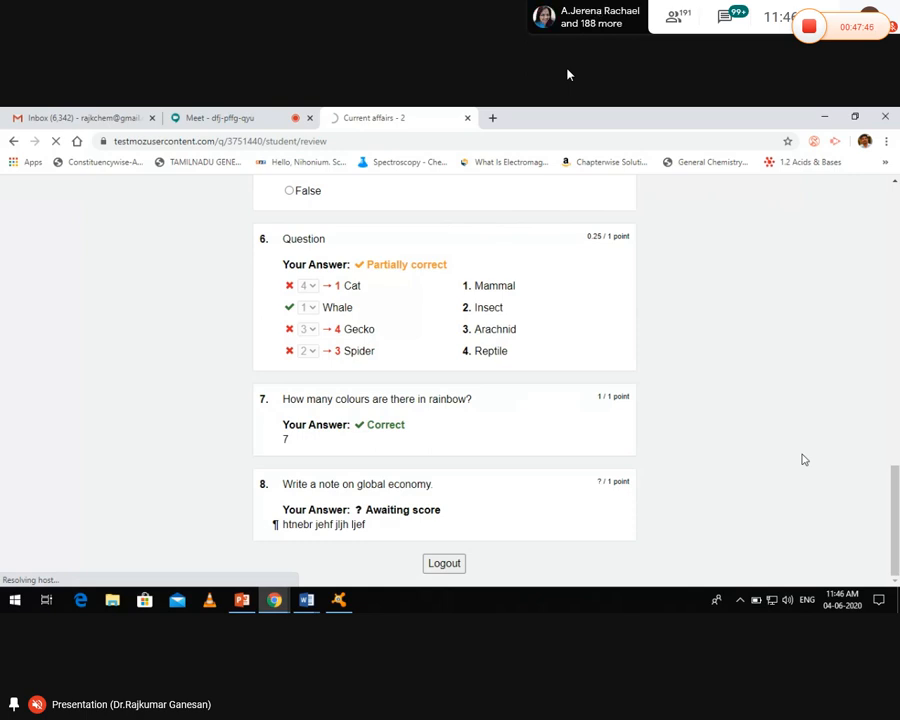
# Log in to the test's admin area with the administrator password
pyautogui.click(476, 205)
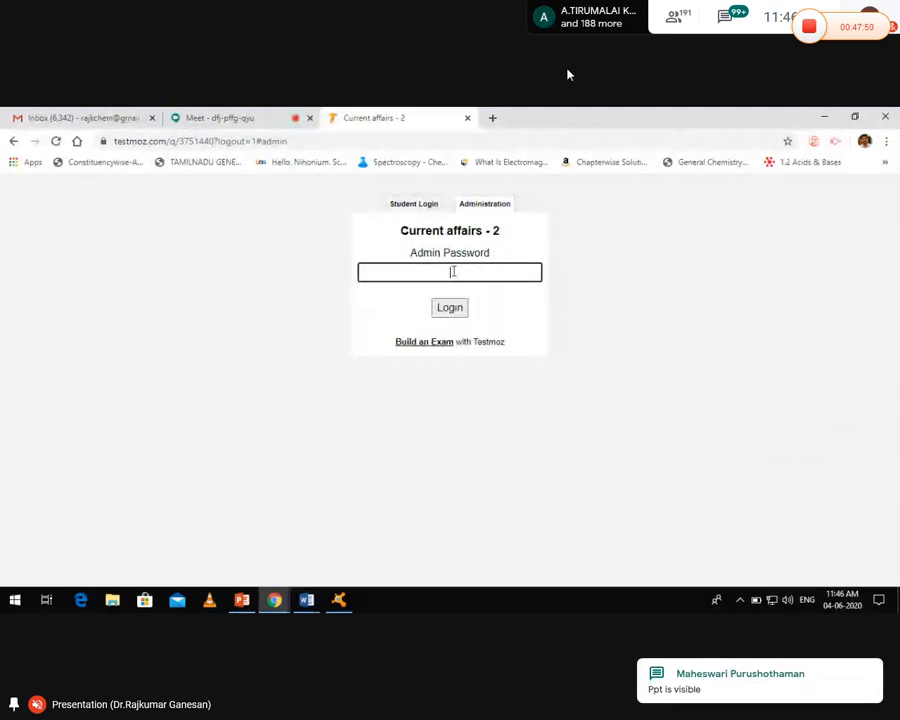
pyautogui.write('*****')
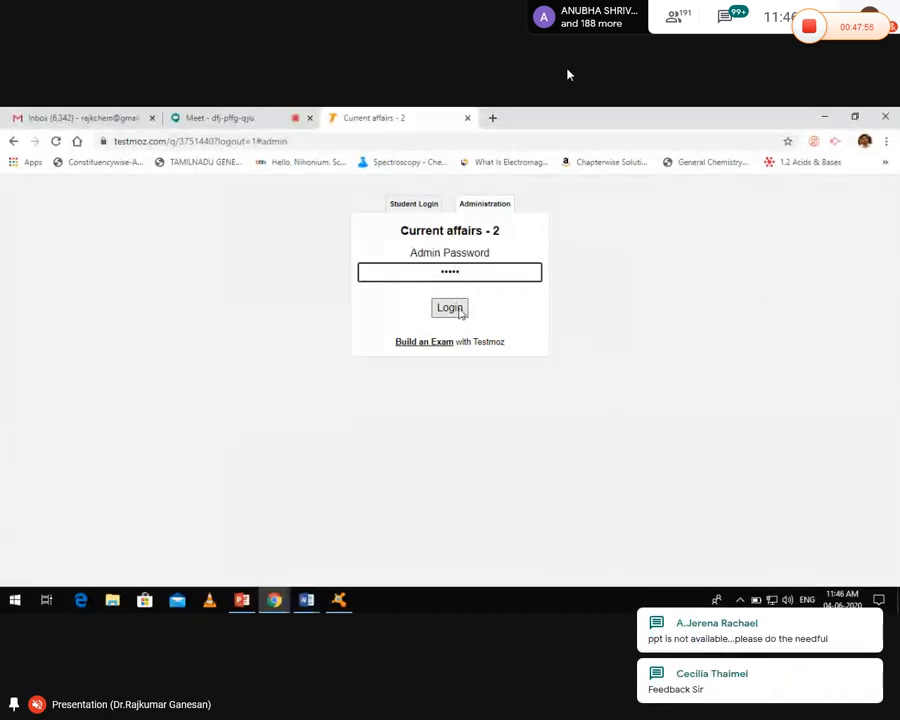
pyautogui.click(453, 308)
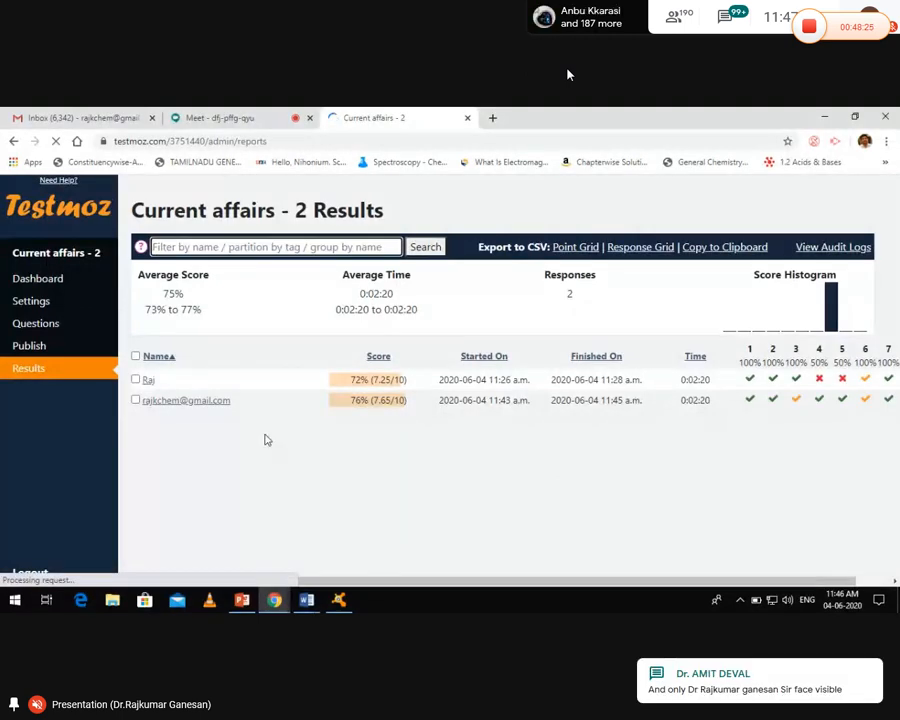
# Tick a result row's checkbox on the Current affairs - 2 Results page
pyautogui.click(157, 407)
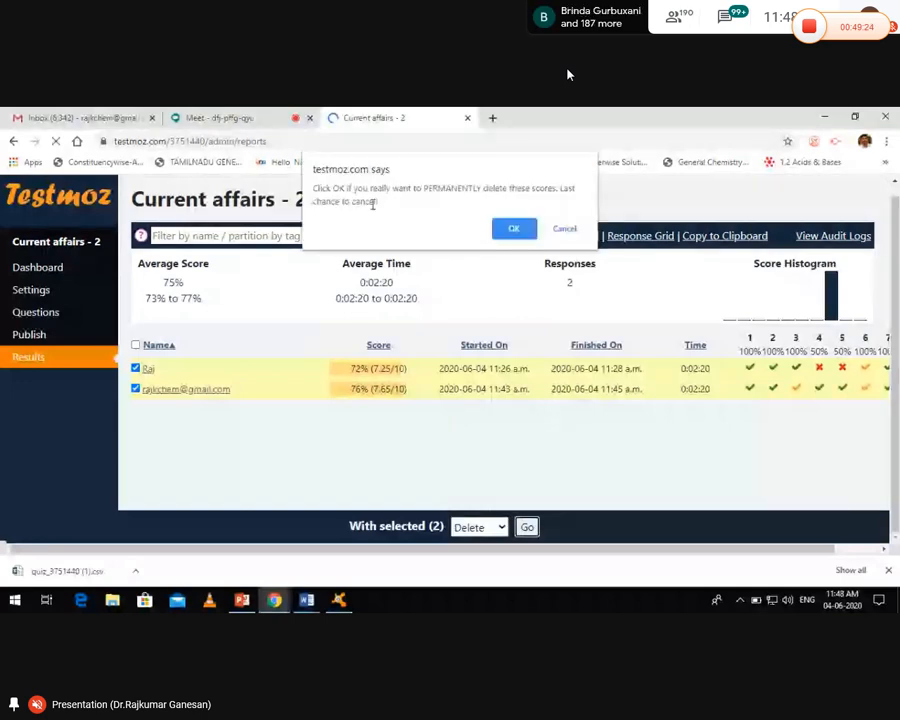
# Confirm permanent deletion of the two scoresheets and return to the Current affairs - 2 dashboard
pyautogui.click(513, 231)
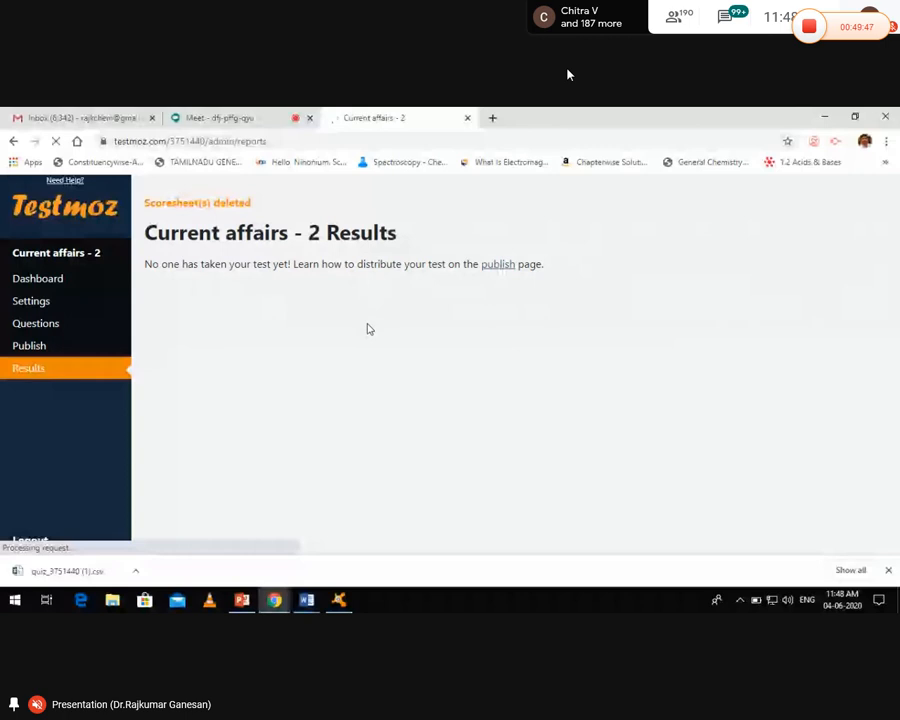
pyautogui.click(62, 284)
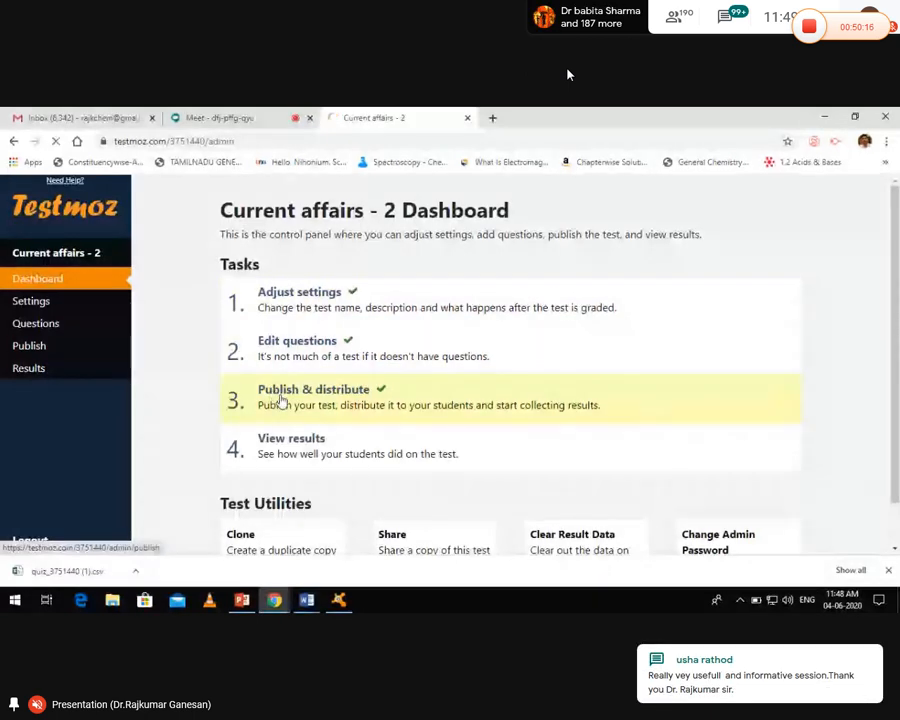
# Open the '3. Publish & distribute' page for Current affairs - 2
pyautogui.click(282, 401)
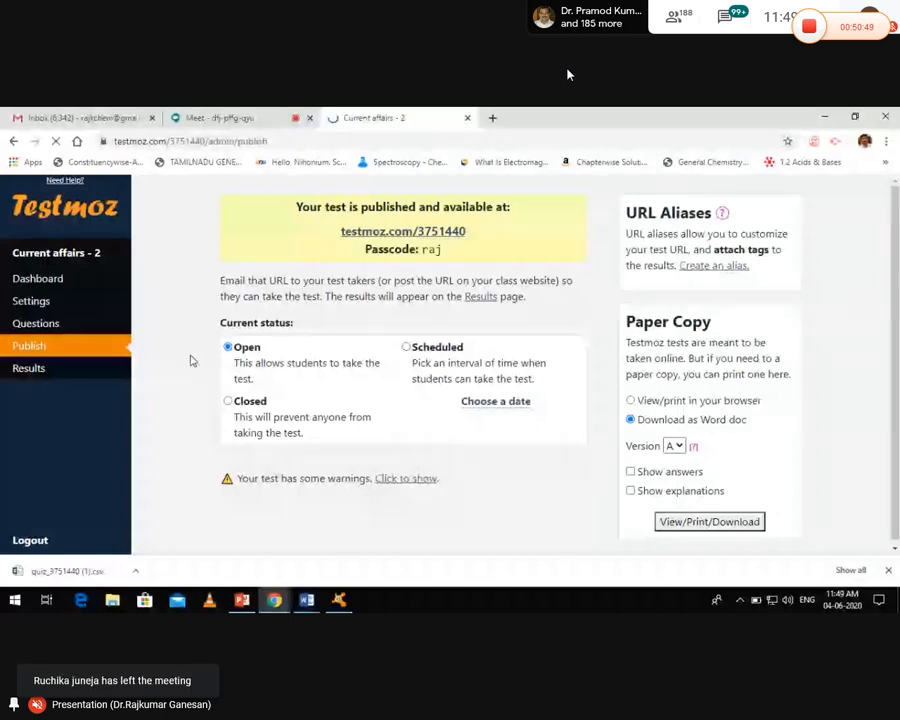
pyautogui.click(48, 282)
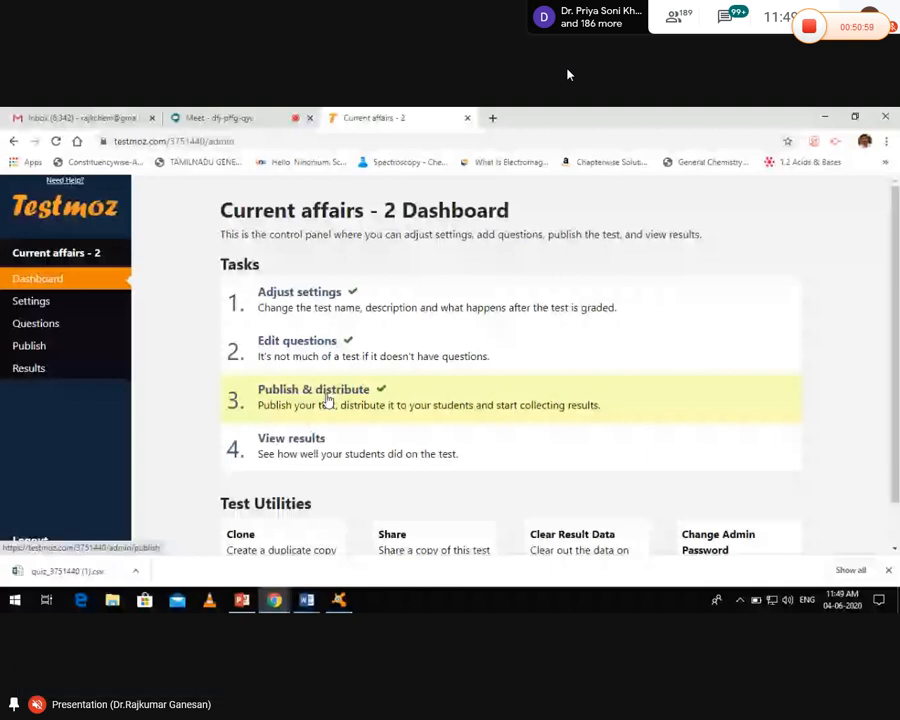
pyautogui.click(375, 395)
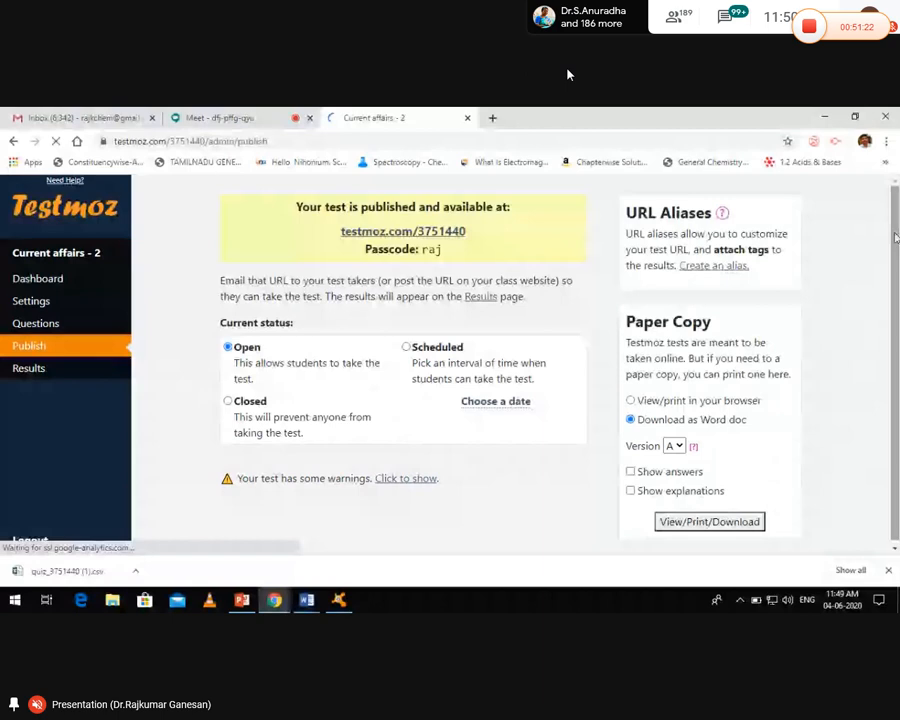
# Open version A of the paper copy for printing in the browser, cancelling the print dialog
pyautogui.click(674, 445)
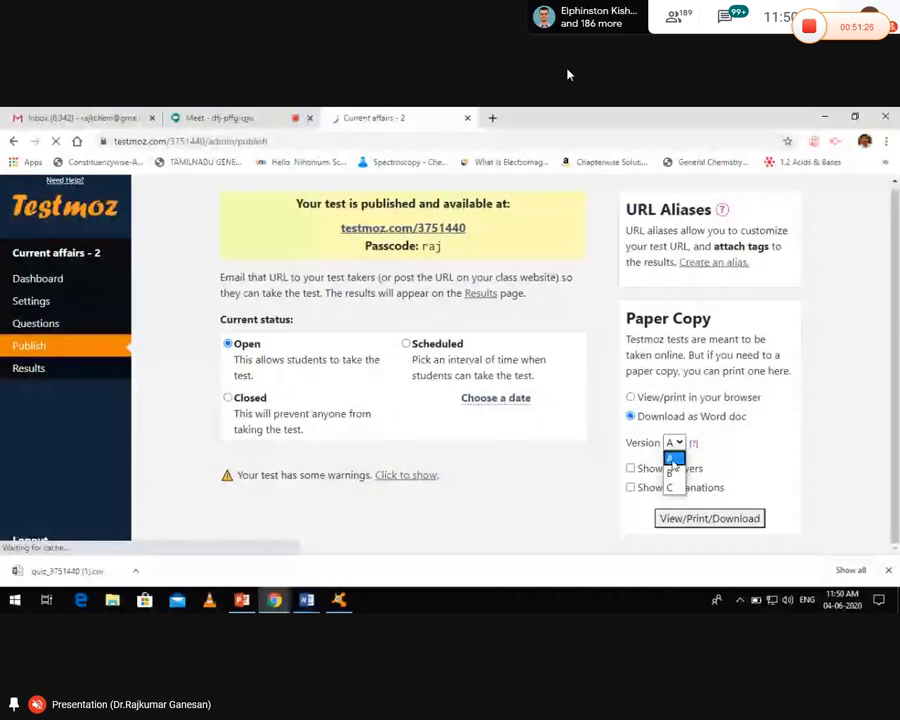
pyautogui.click(793, 427)
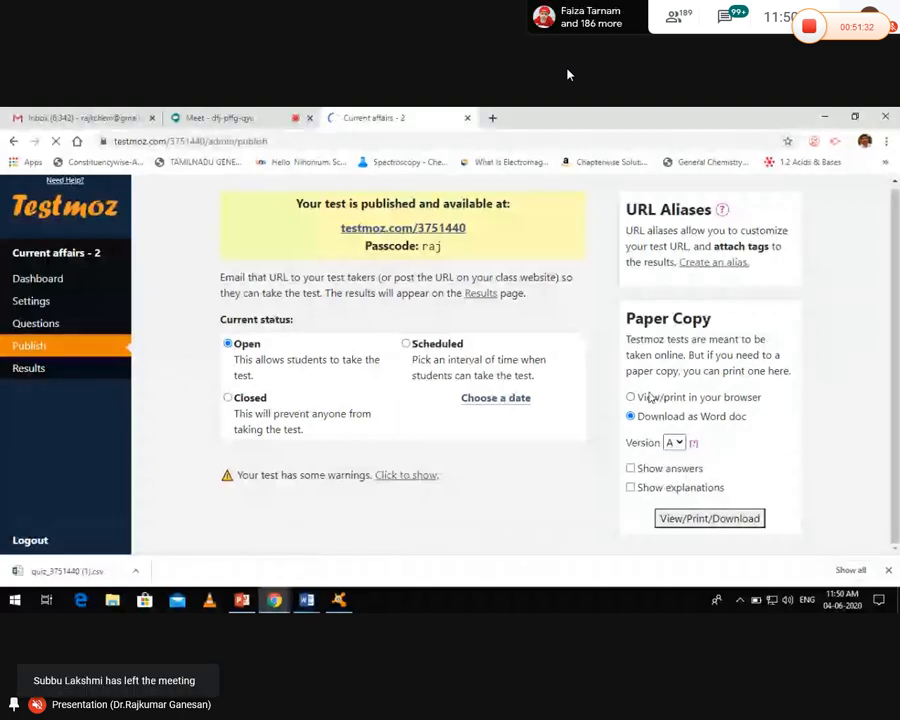
pyautogui.click(647, 397)
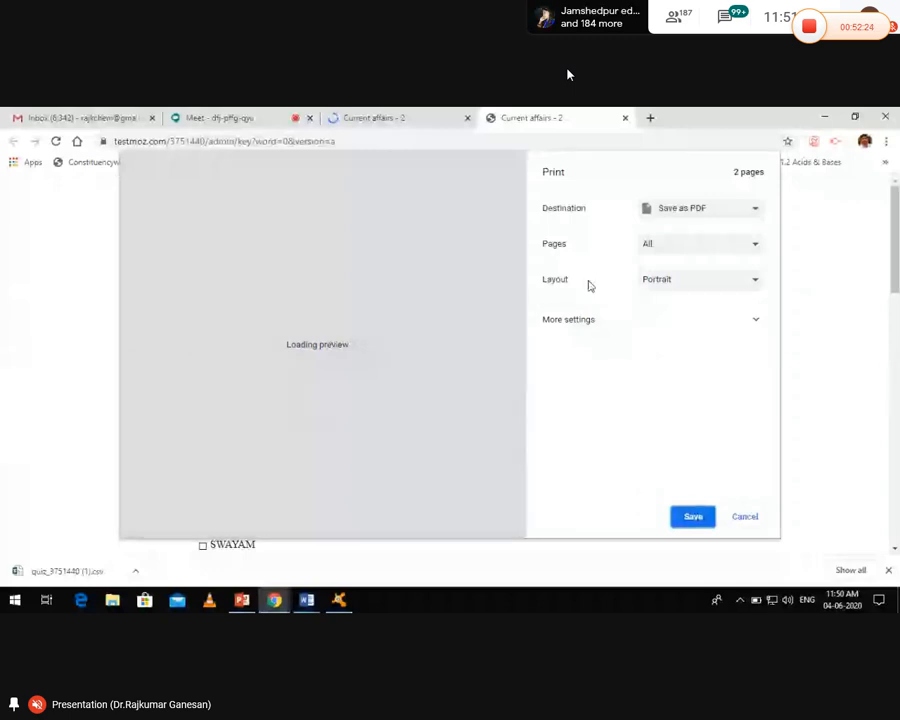
pyautogui.click(743, 518)
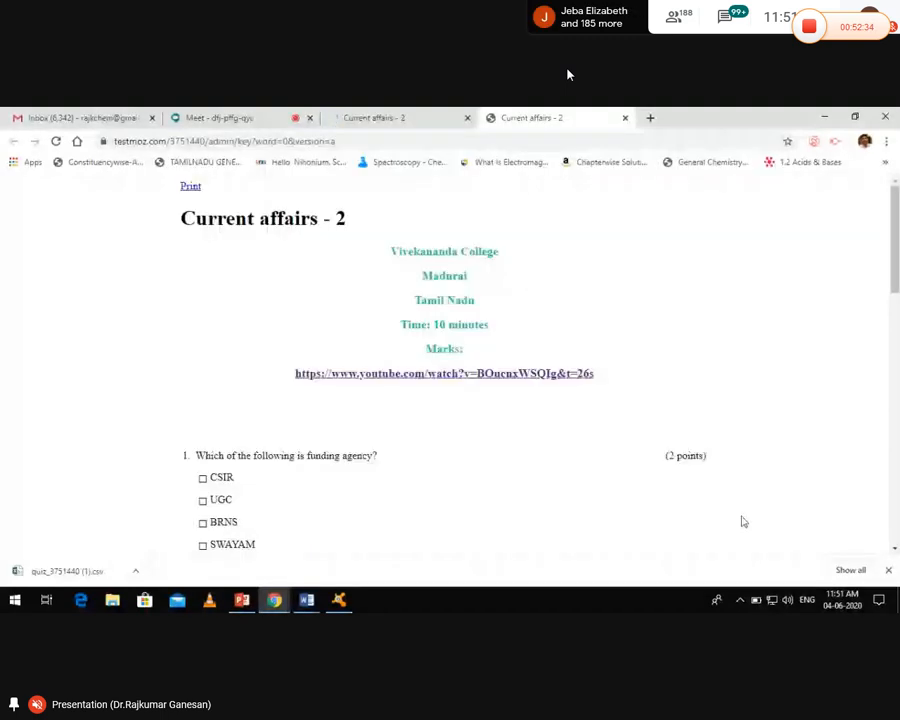
# Close the printable tab and download the paper copy as the Word file quiz_3751440.doc
pyautogui.click(625, 118)
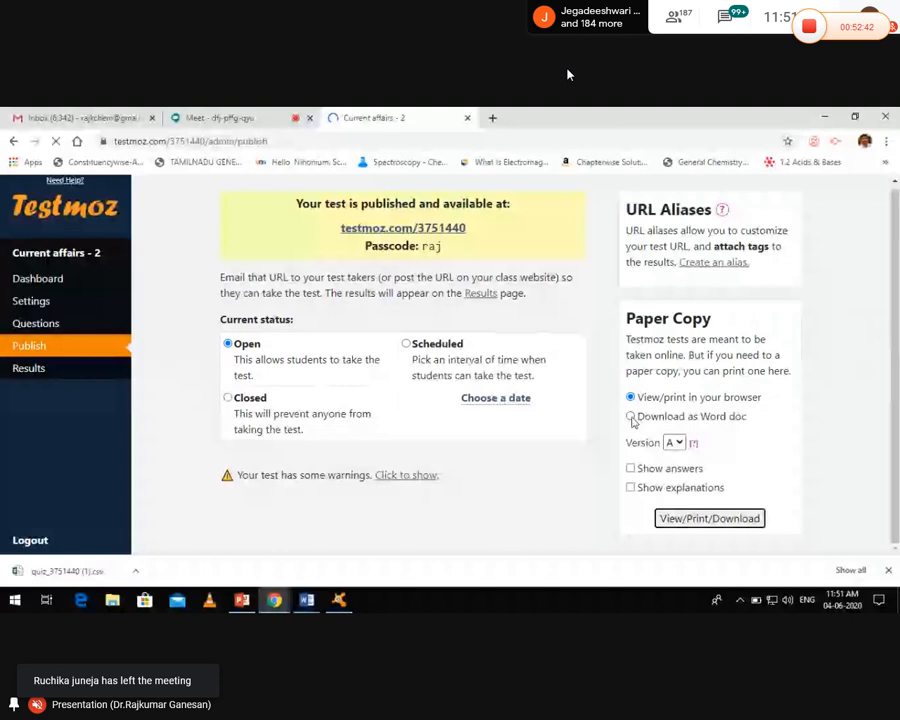
pyautogui.click(631, 418)
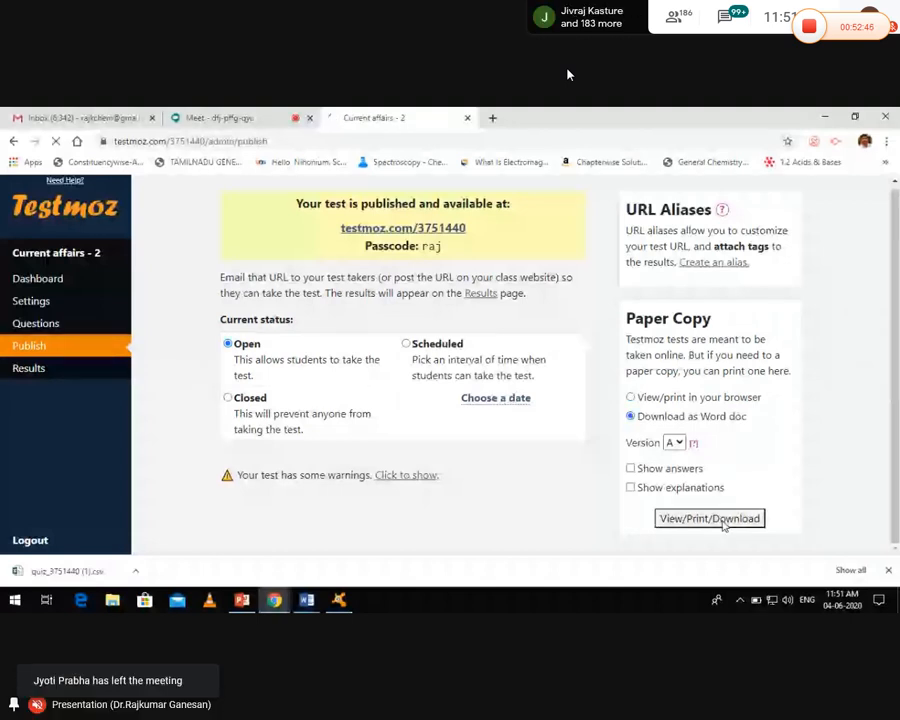
pyautogui.click(722, 522)
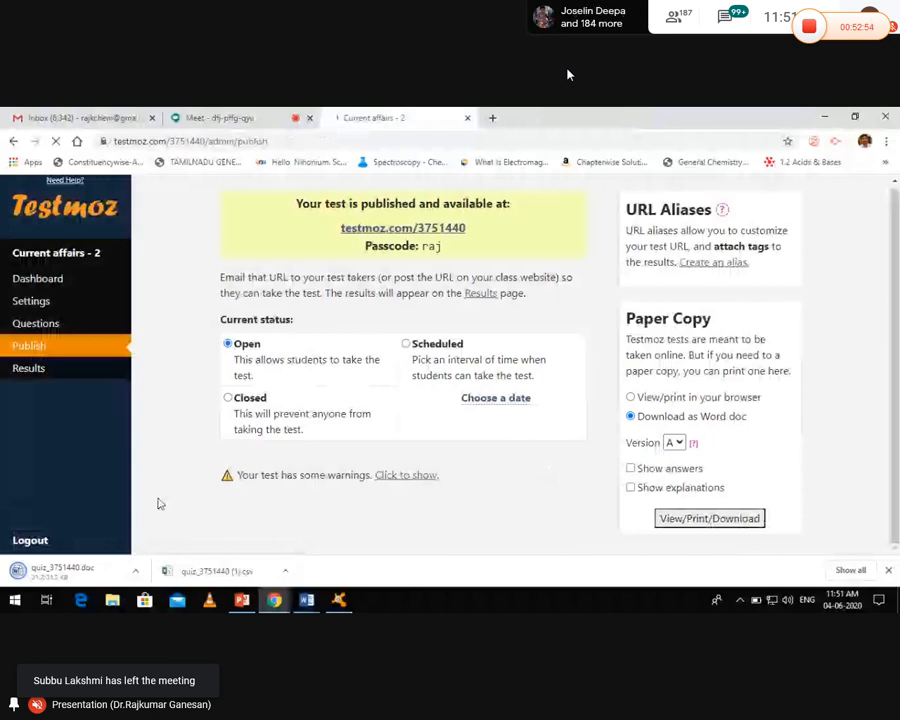
pyautogui.click(136, 572)
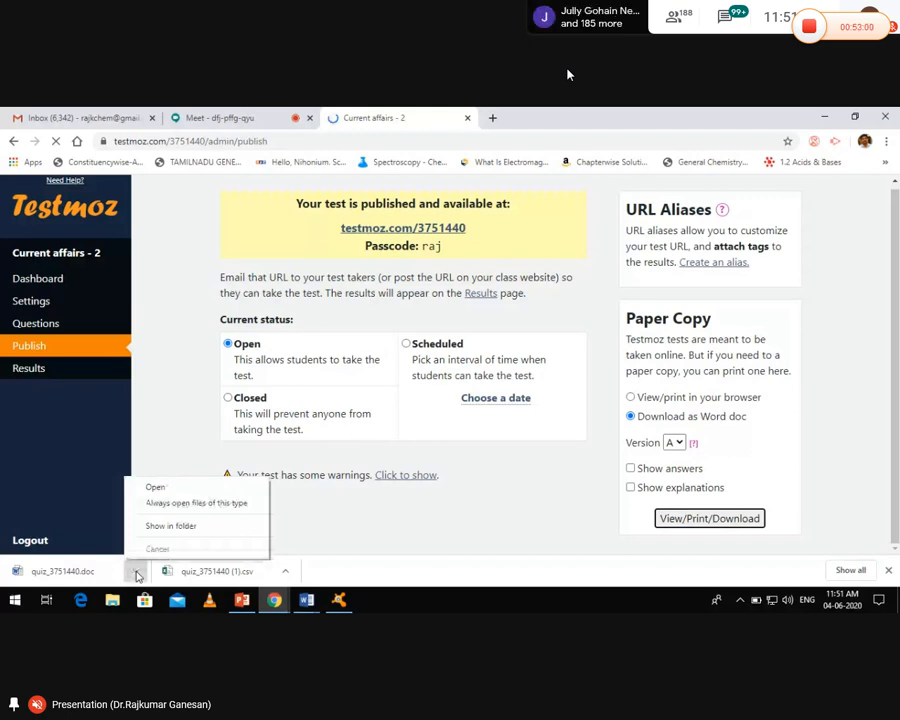
pyautogui.click(389, 525)
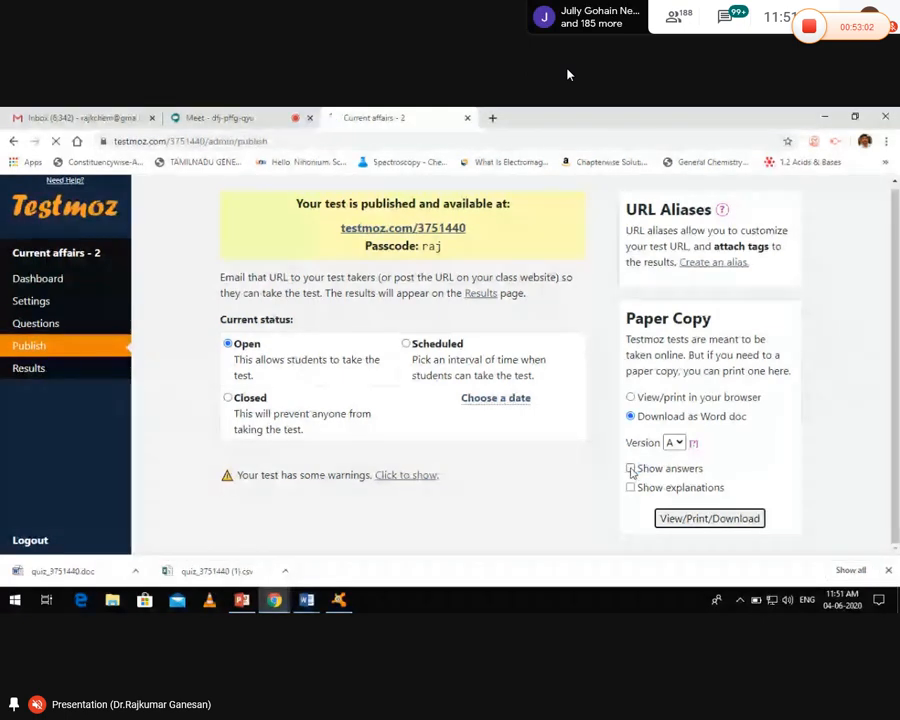
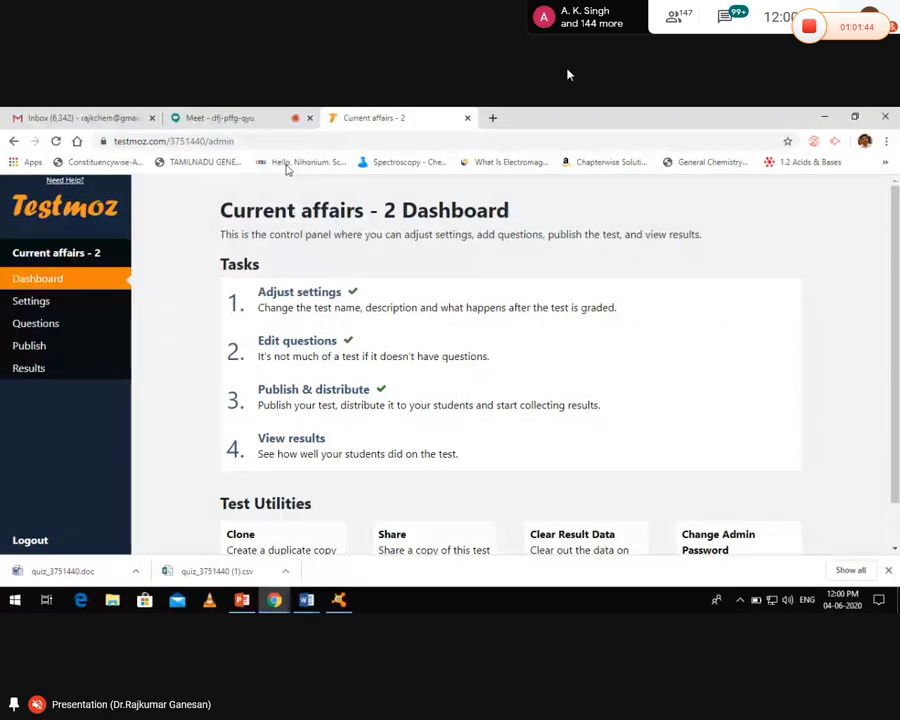
# Go to google.com and search for 'testmoz' to reach the testmoz.com home page
pyautogui.click(280, 141)
pyautogui.write('google.com')
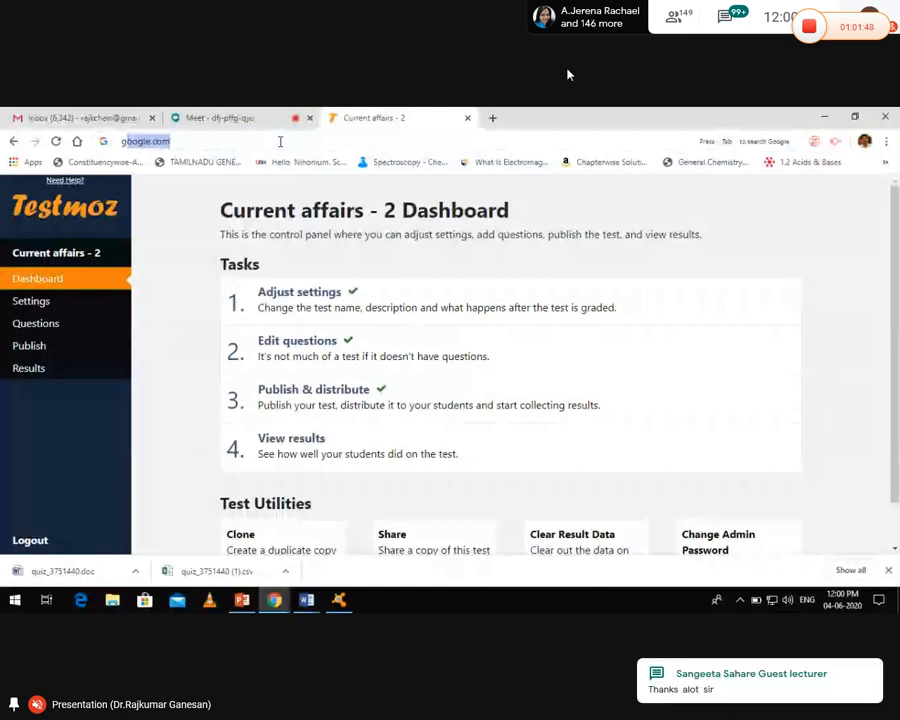
pyautogui.press('Return')
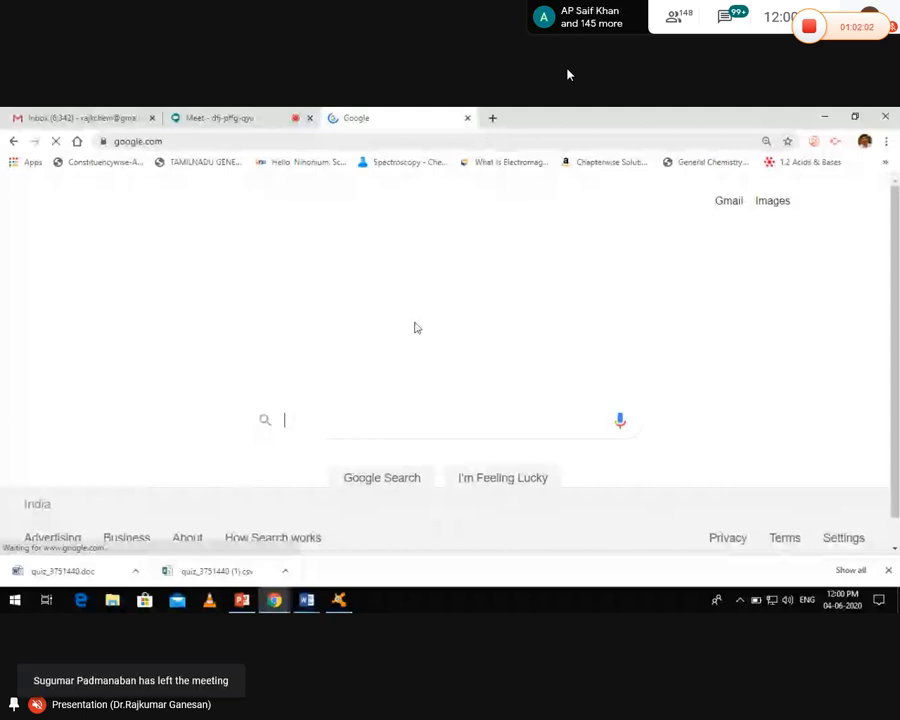
pyautogui.write('testmoz')
pyautogui.press('Return')
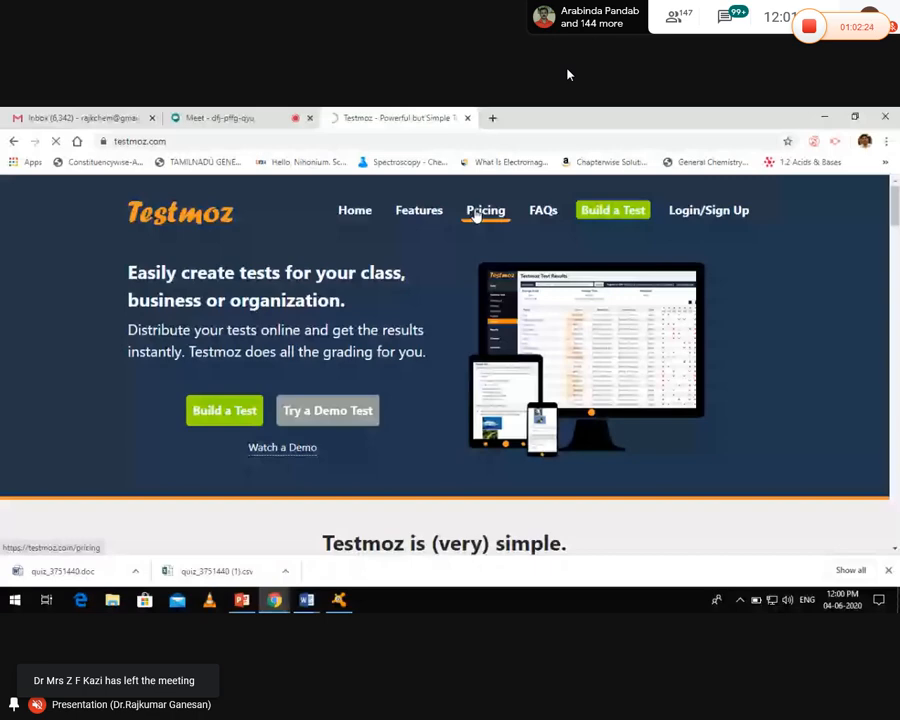
# Open Testmoz pricing, highlight the 50% non-profit teacher discount sentence, then return to the Meet call
pyautogui.click(482, 213)
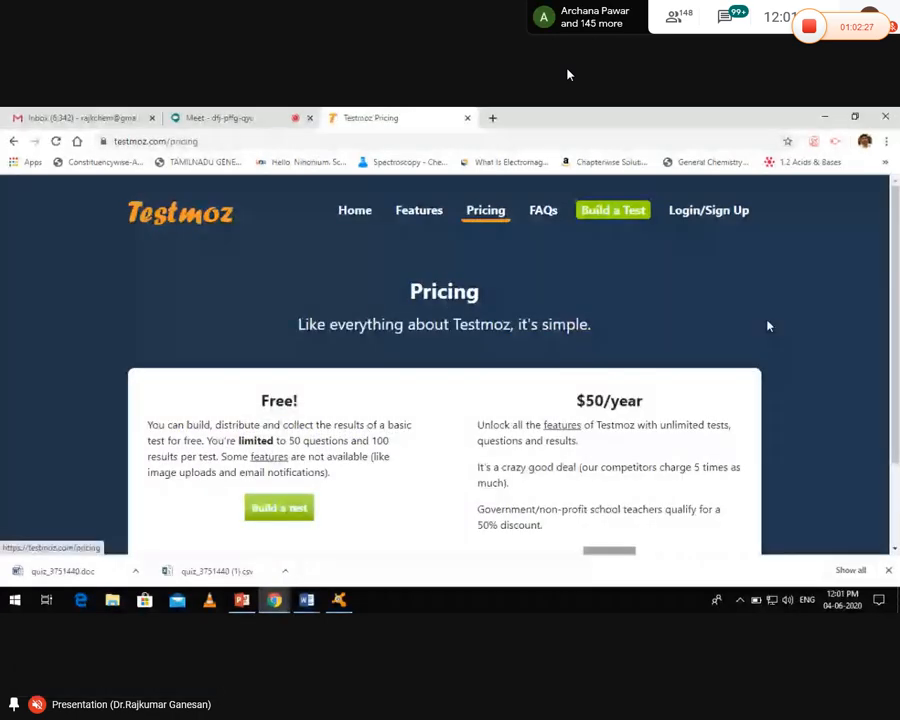
pyautogui.scroll(-1, 768, 326)
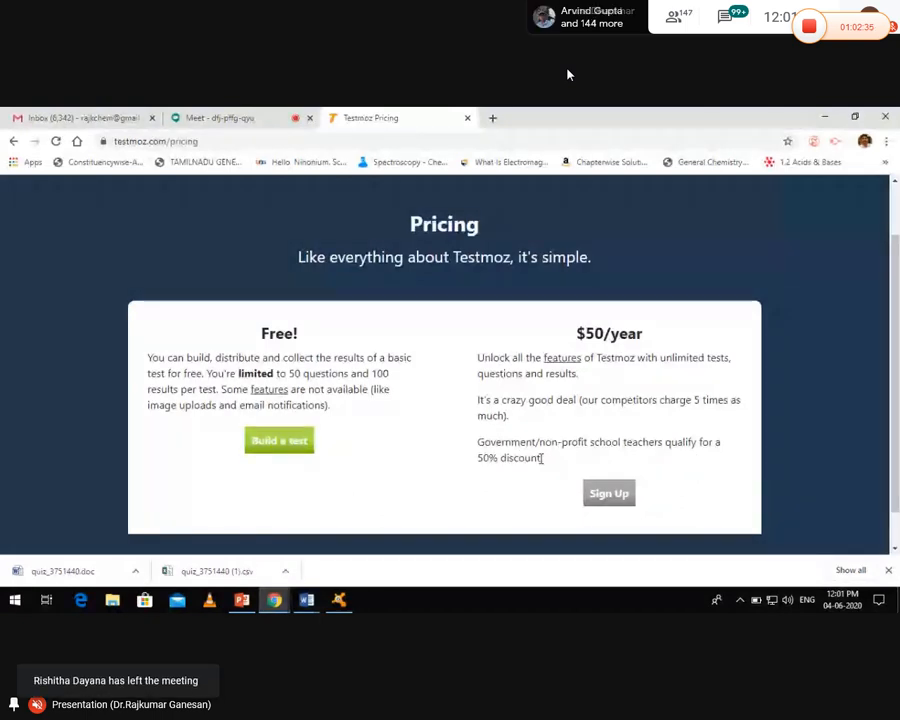
pyautogui.moveTo(540, 456); pyautogui.dragTo(503, 449)
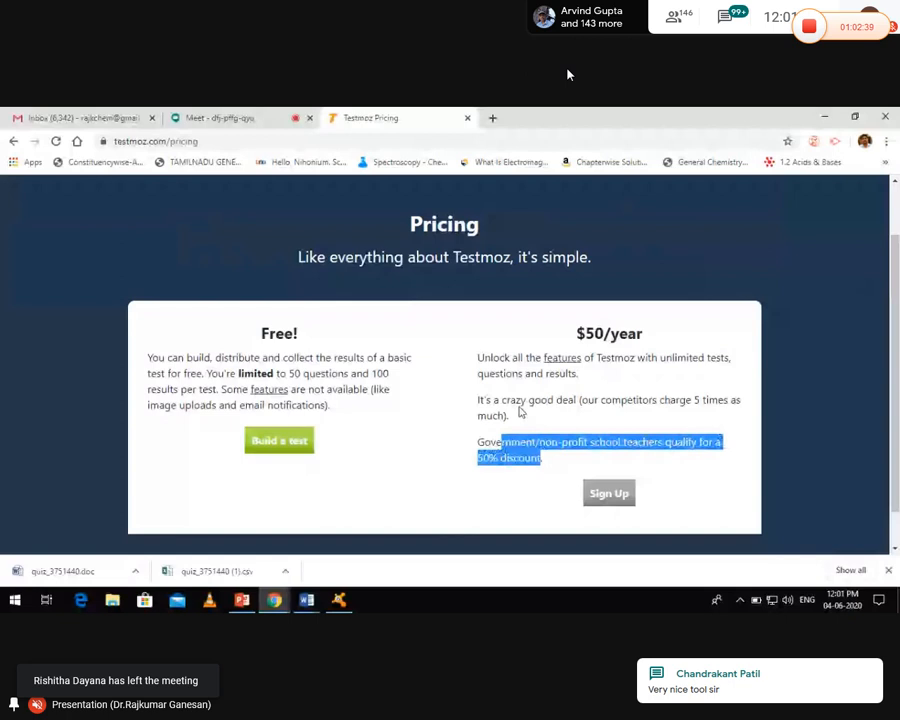
pyautogui.click(288, 118)
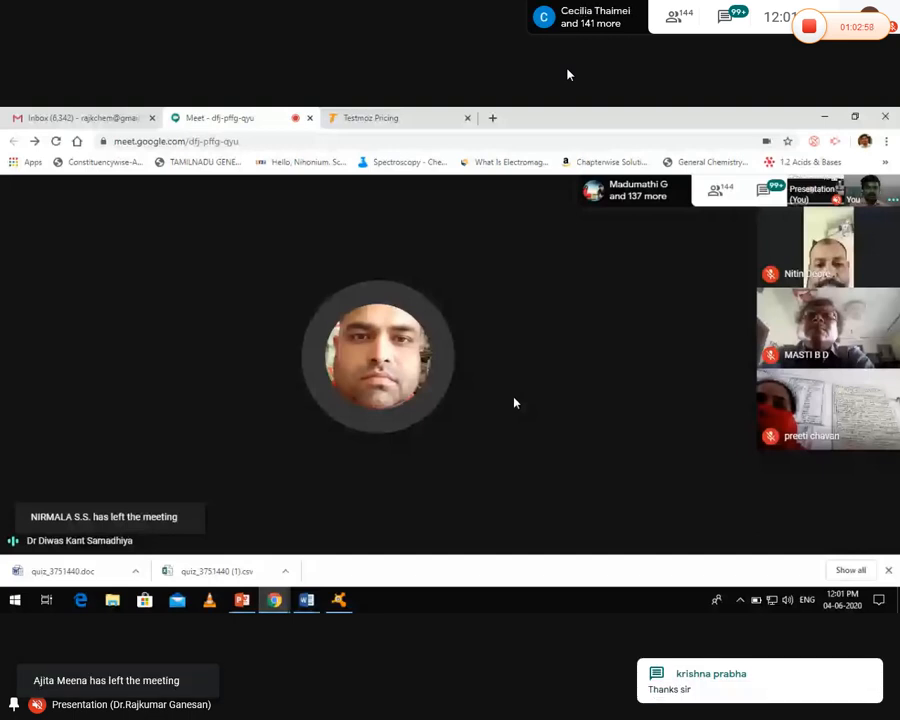
# Take the testmoz.com/3751440 link from the Word Quiz document and open it in Chrome
pyautogui.click(366, 118)
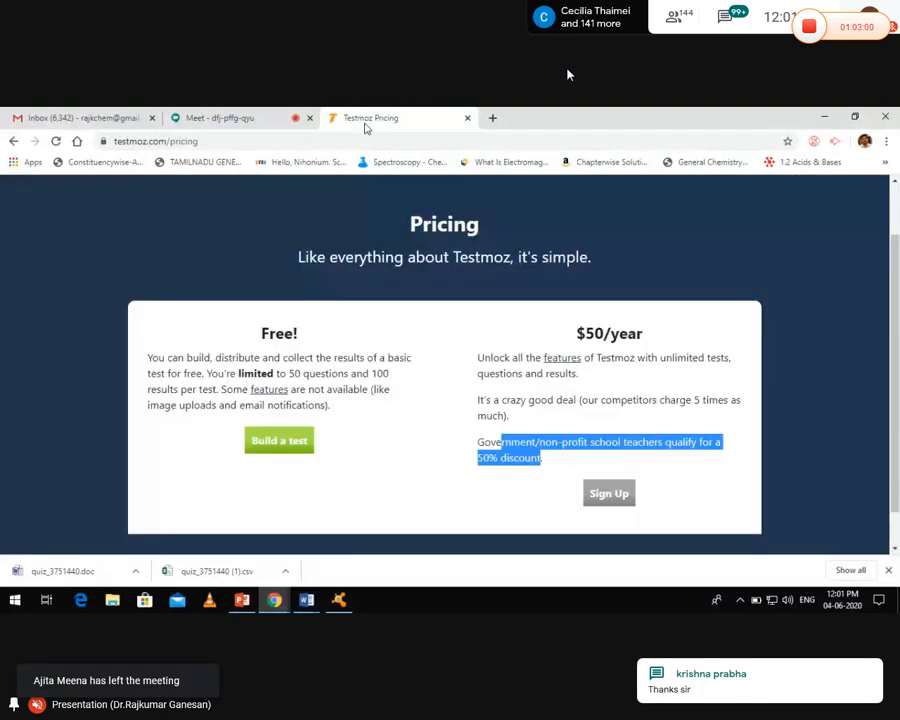
pyautogui.click(270, 142)
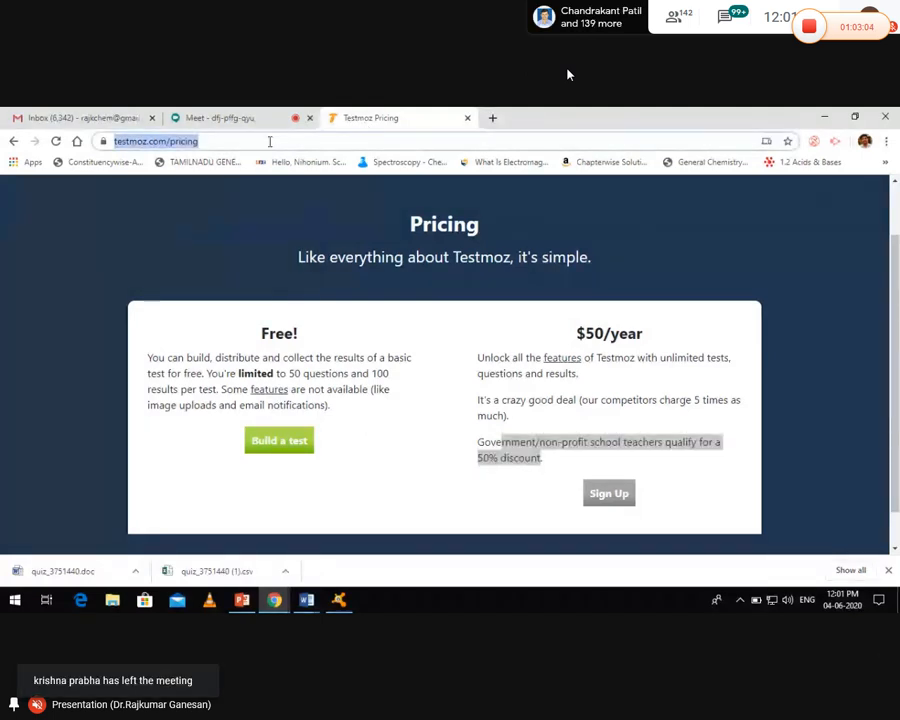
pyautogui.write('Tamil Nadu Time: 10 minutes Marks:')
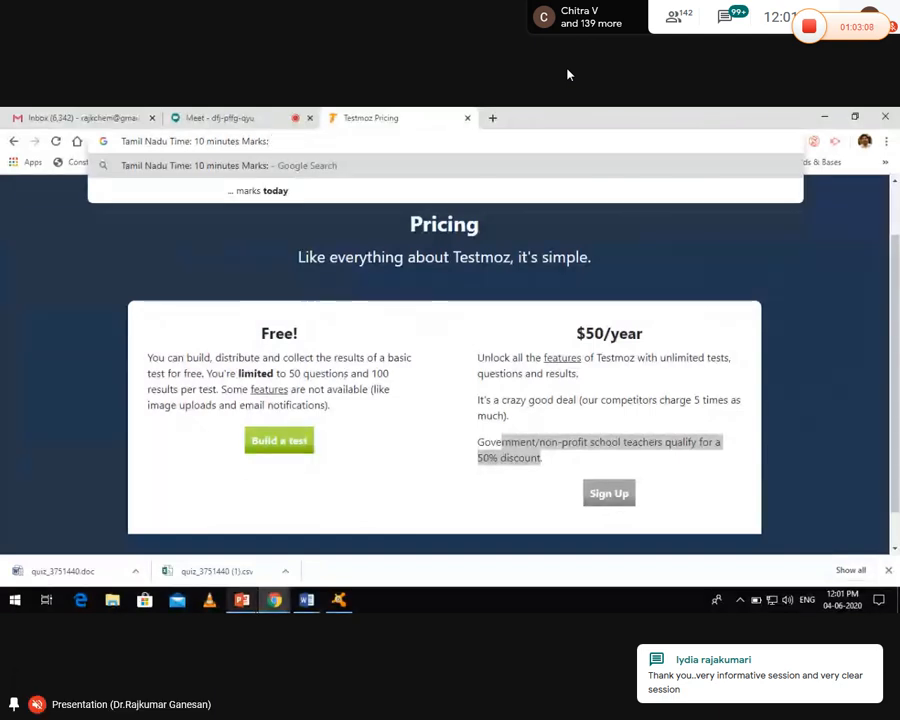
pyautogui.click(312, 605)
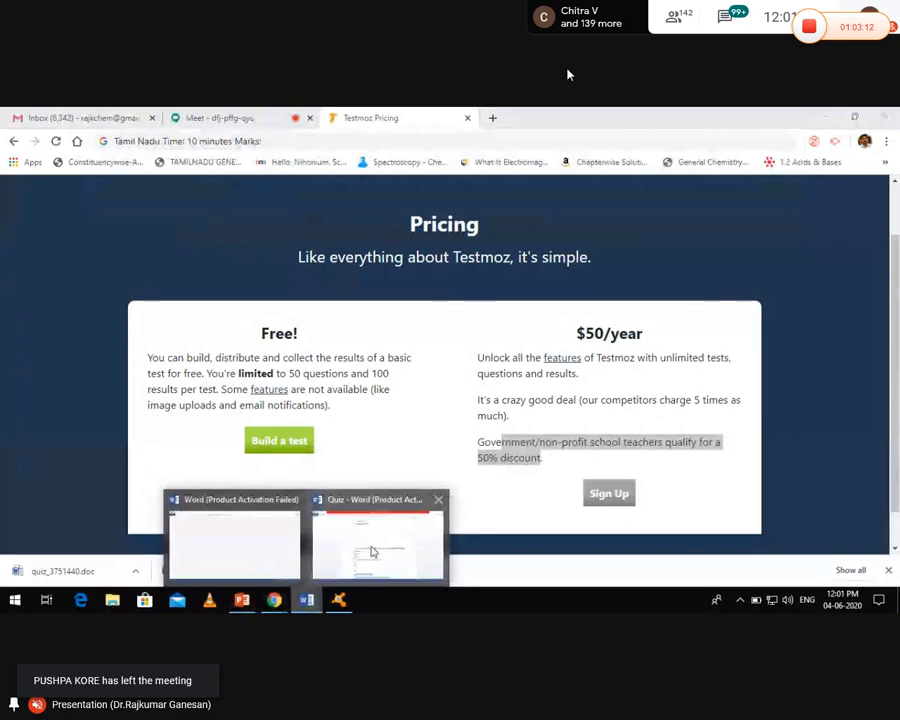
pyautogui.click(371, 552)
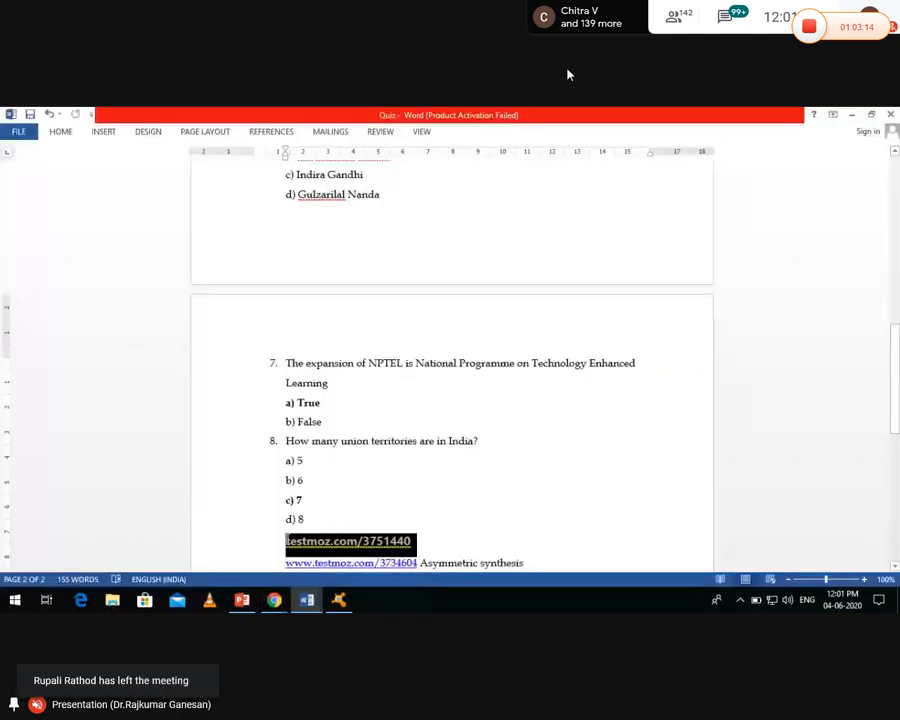
pyautogui.moveTo(274, 600)
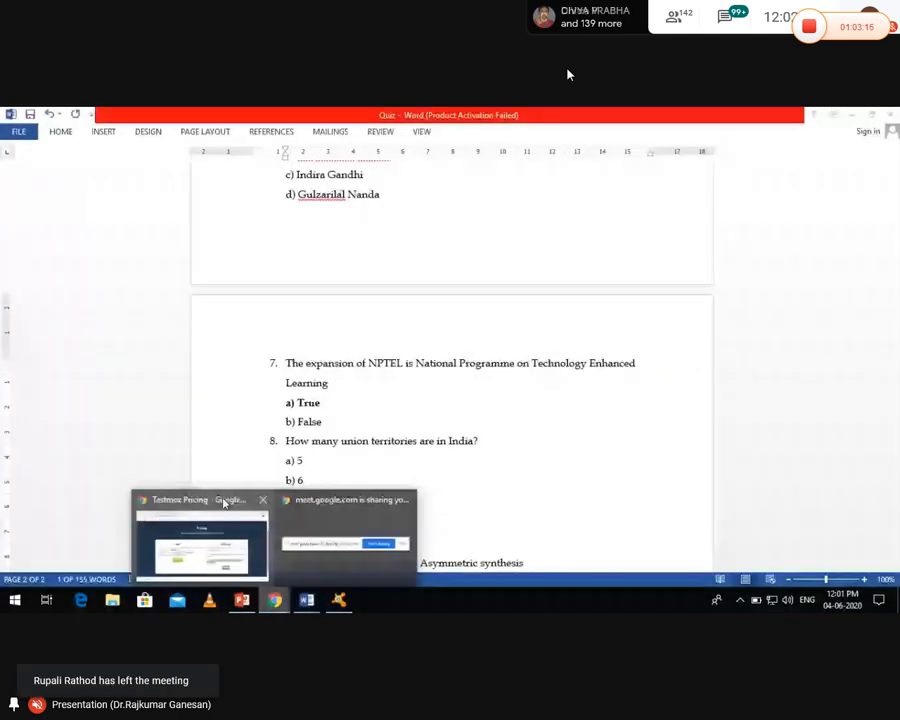
pyautogui.click(224, 503)
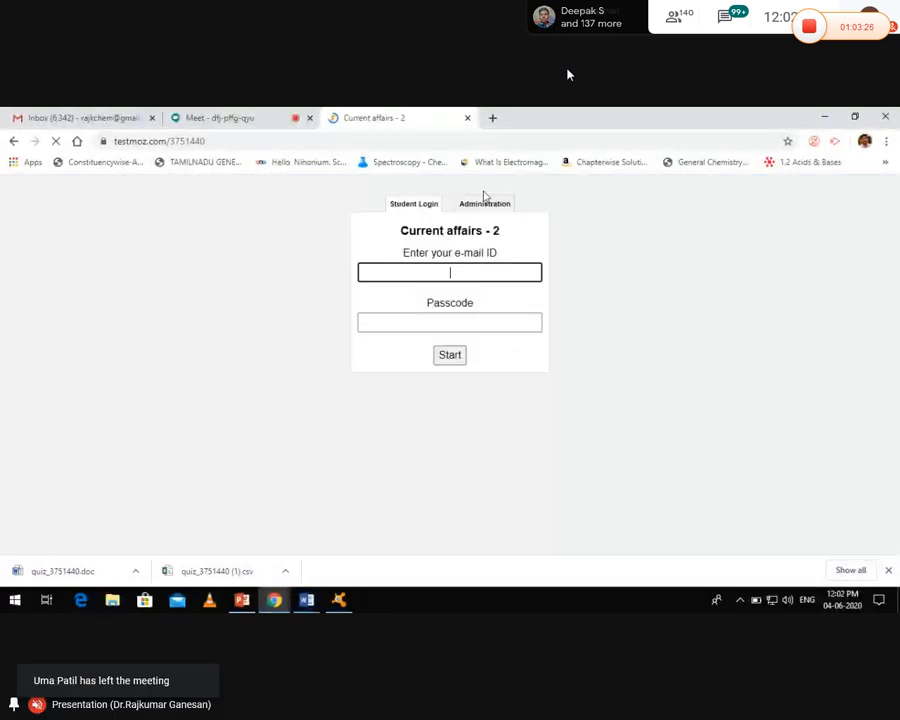
# Log in on the Administration tab with the admin password, correcting a typo first
pyautogui.click(482, 205)
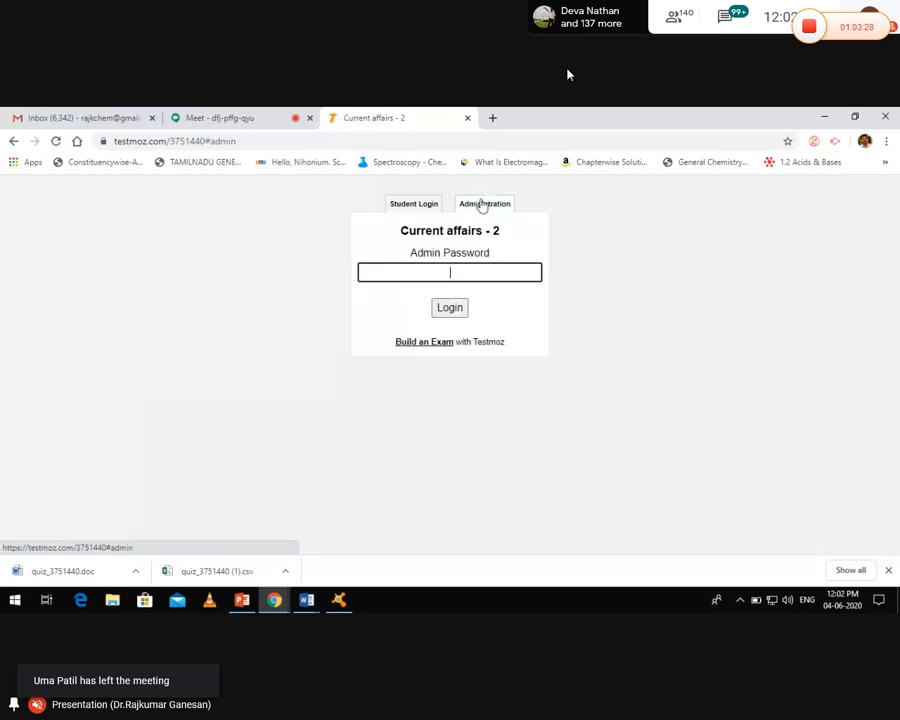
pyautogui.write('***')
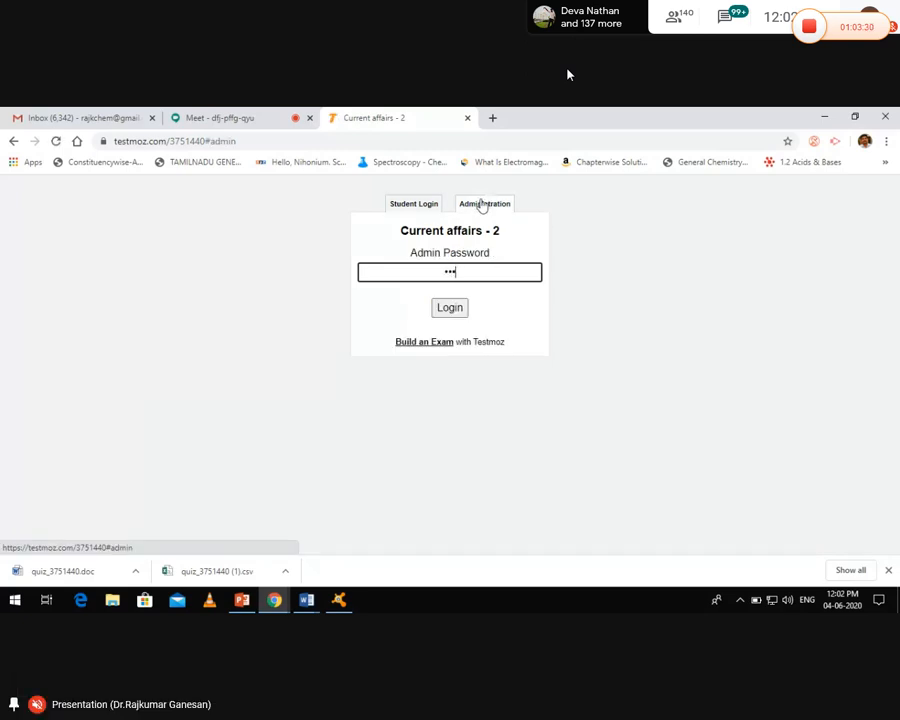
pyautogui.write('*')
pyautogui.press('BackSpace')
pyautogui.press('BackSpace')
pyautogui.press('BackSpace')
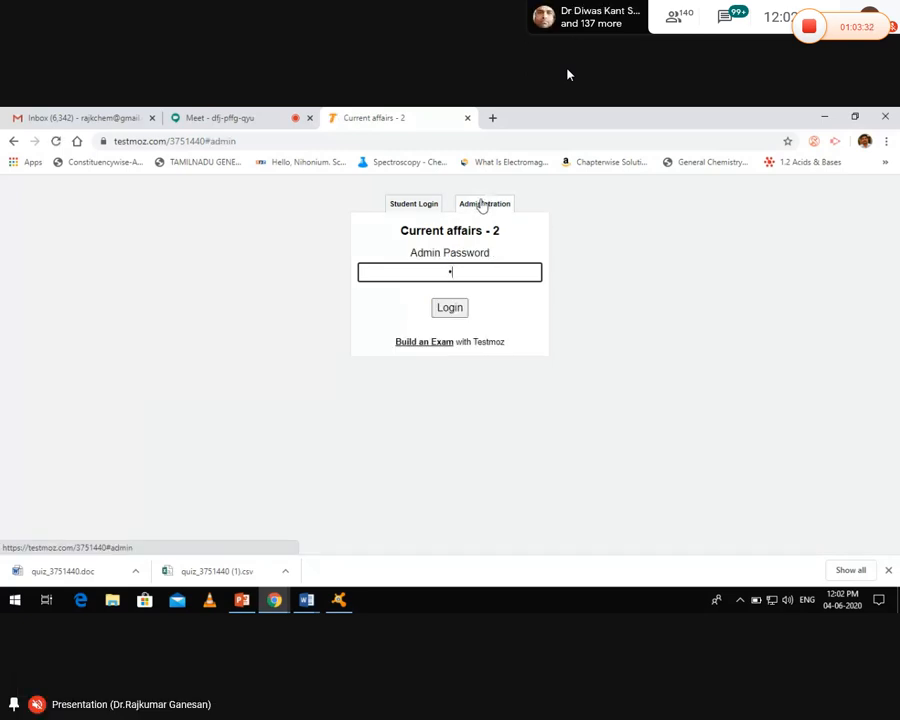
pyautogui.write('****')
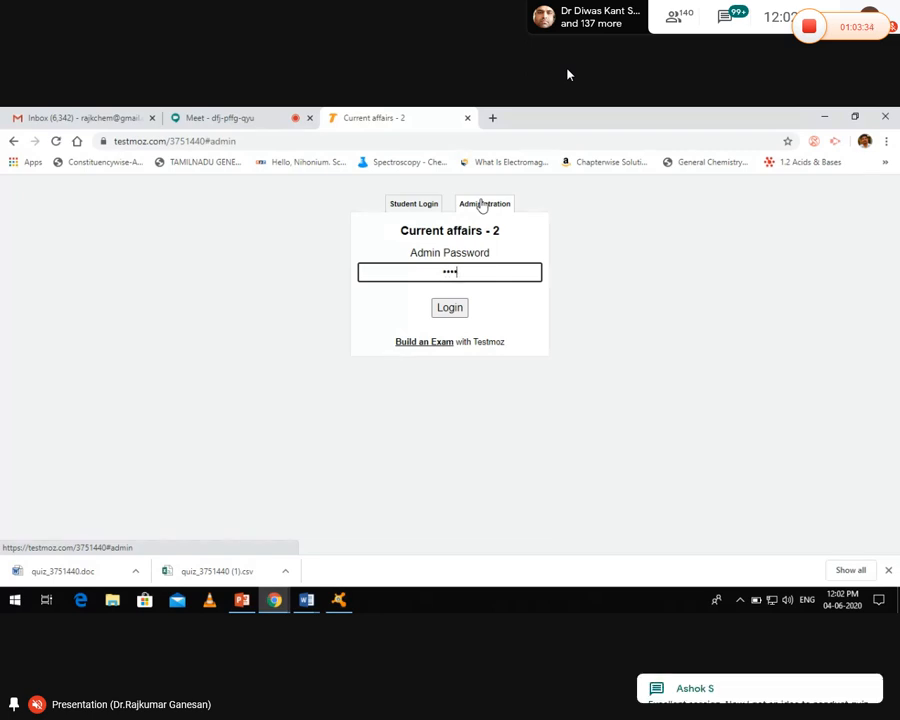
pyautogui.click(450, 307)
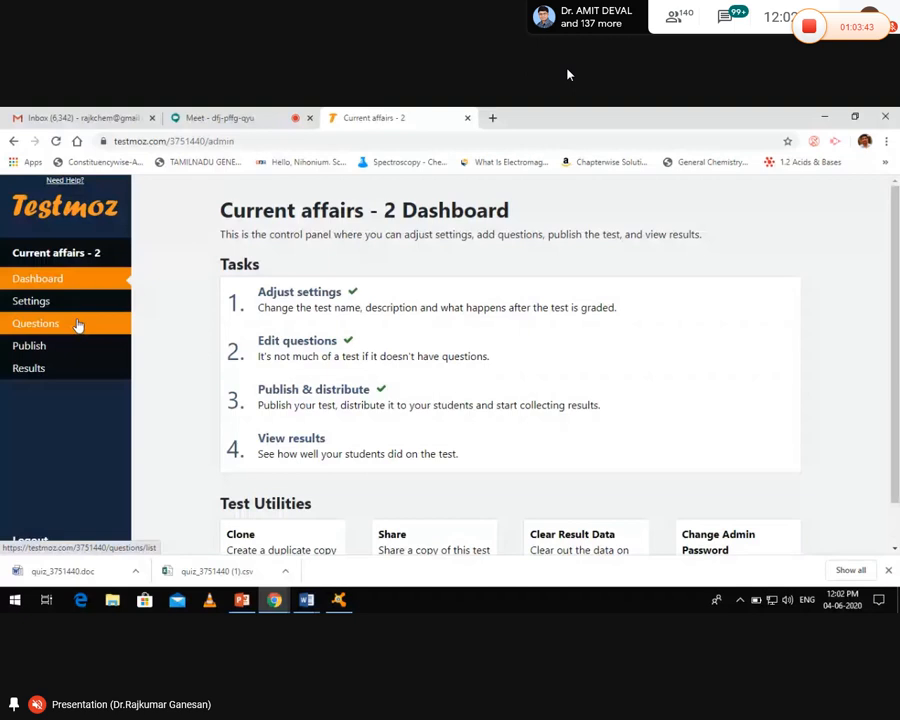
# Open the Questions list, leave question 1 at 0 points, and switch back to the Meet call
pyautogui.click(312, 357)
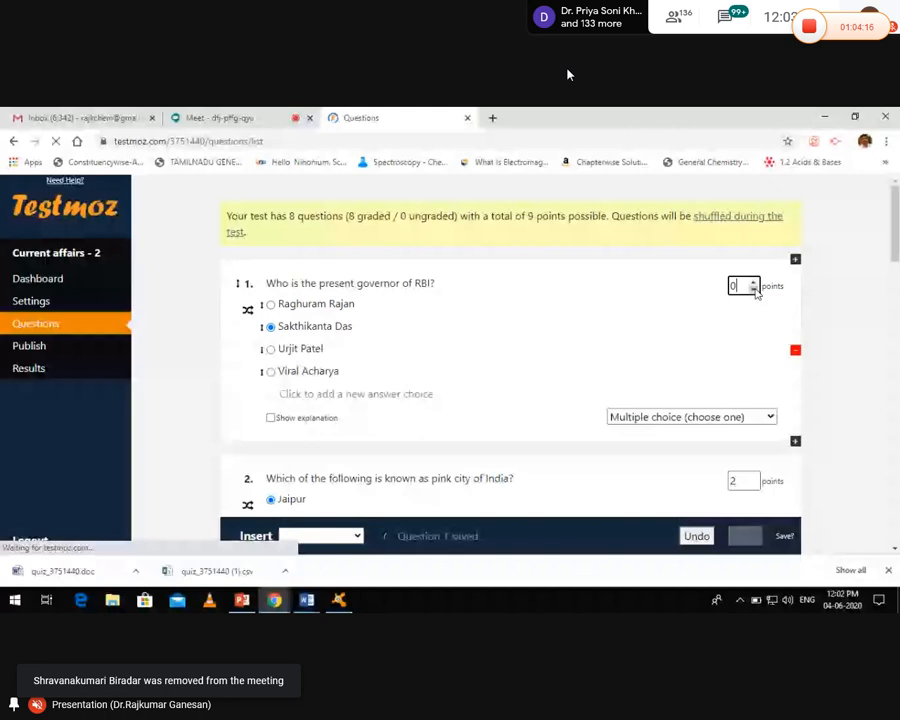
pyautogui.click(754, 289)
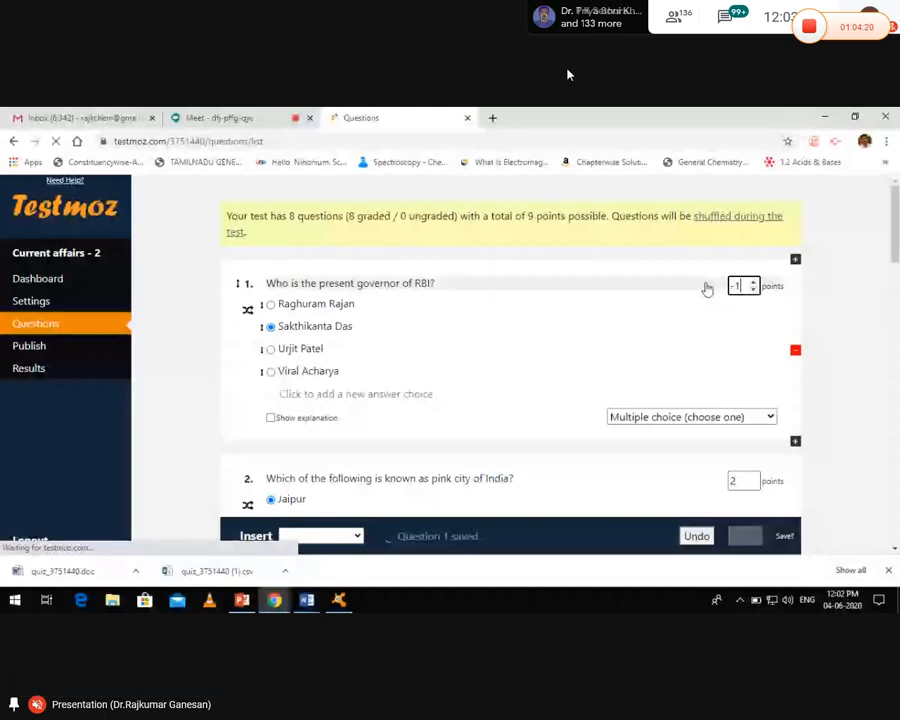
pyautogui.click(864, 212)
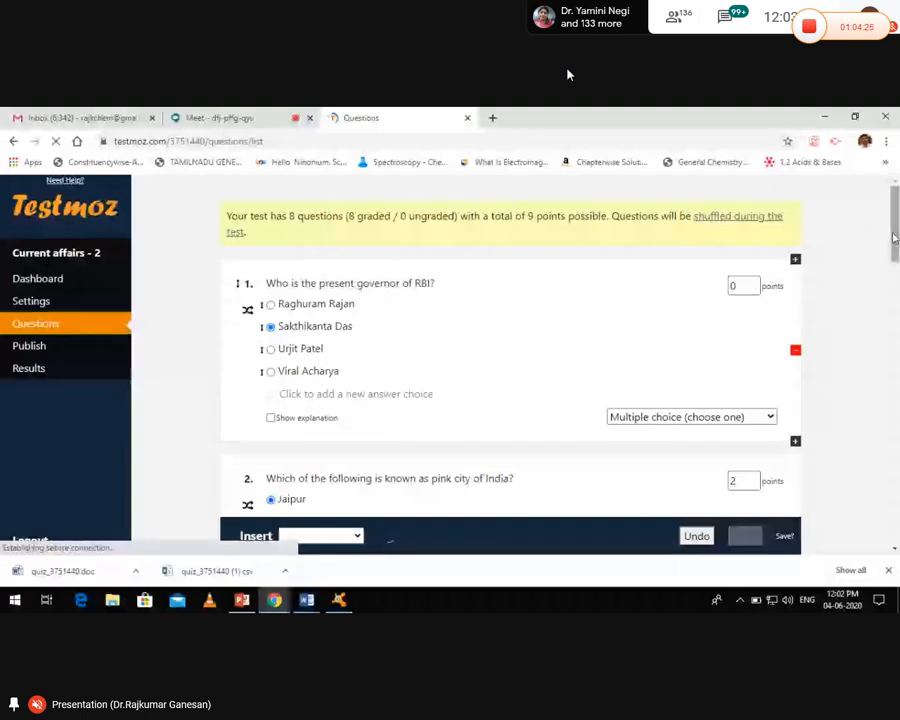
pyautogui.click(262, 120)
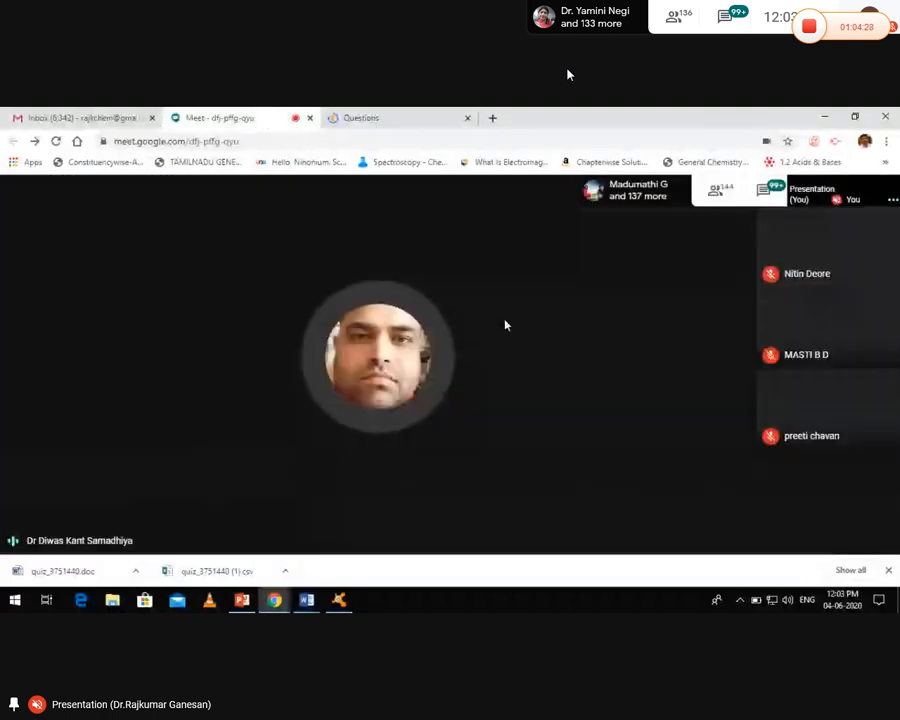